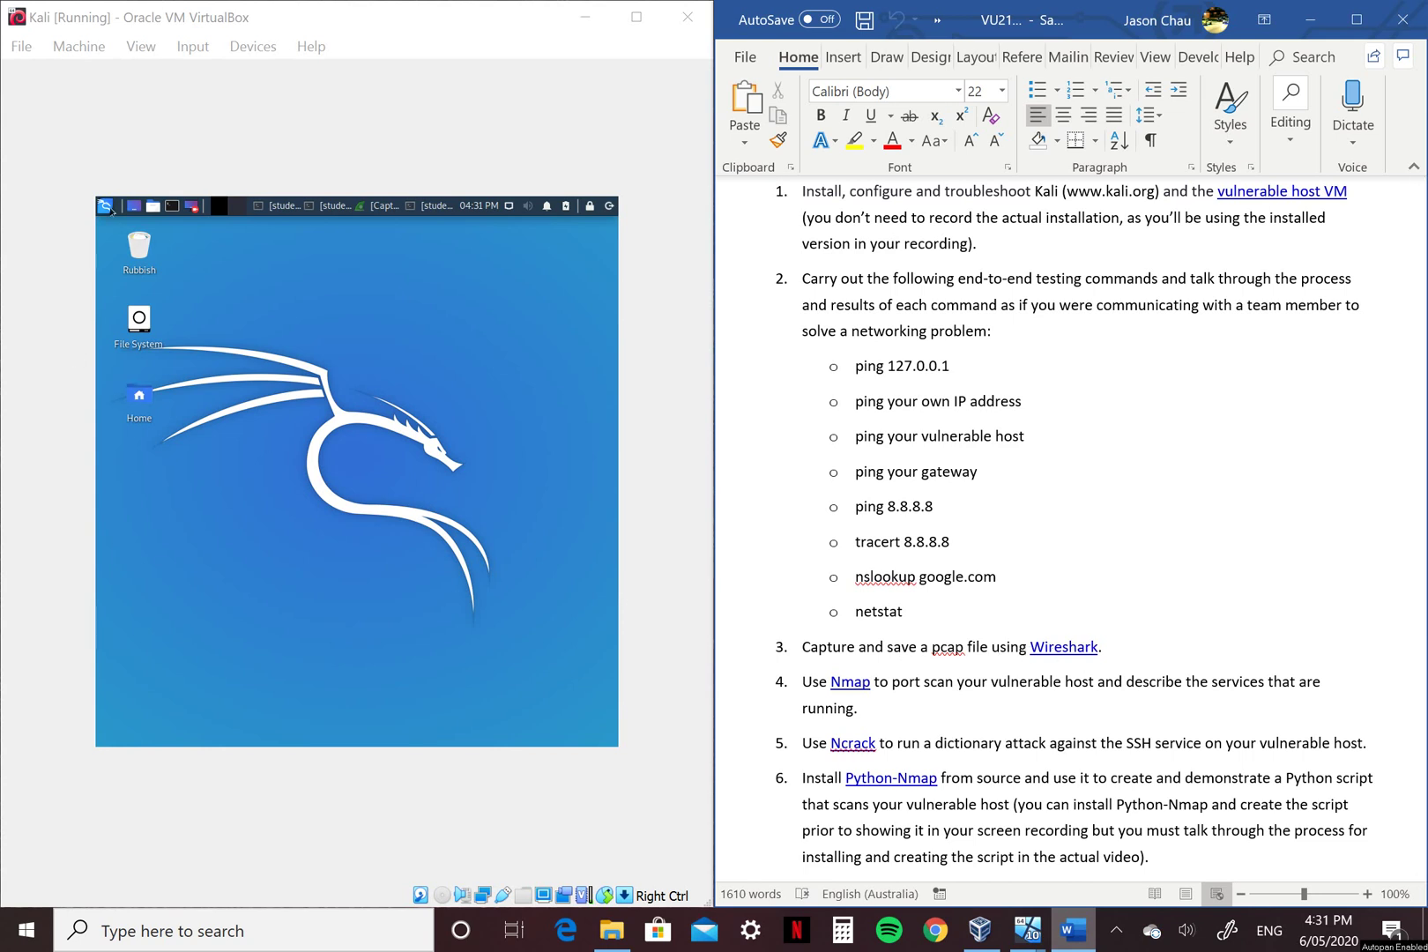
Step: Bring the live Wireshark capture window back up and move it into view
{"action": "left_click", "coordinate": [381, 207]}
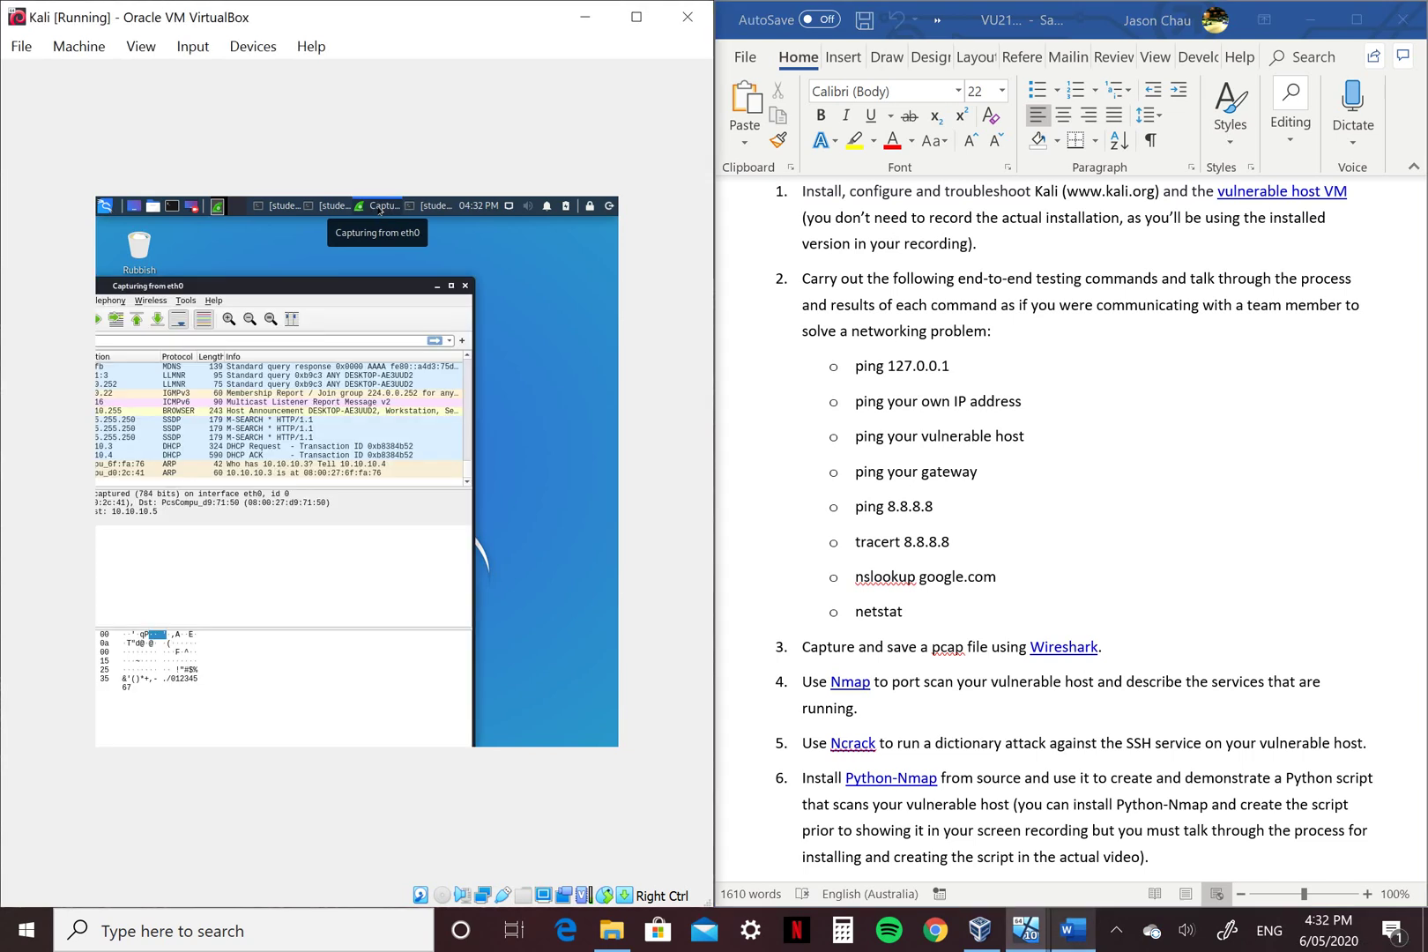
{"action": "left_click_drag", "start_coordinate": [316, 291], "coordinate": [555, 287]}
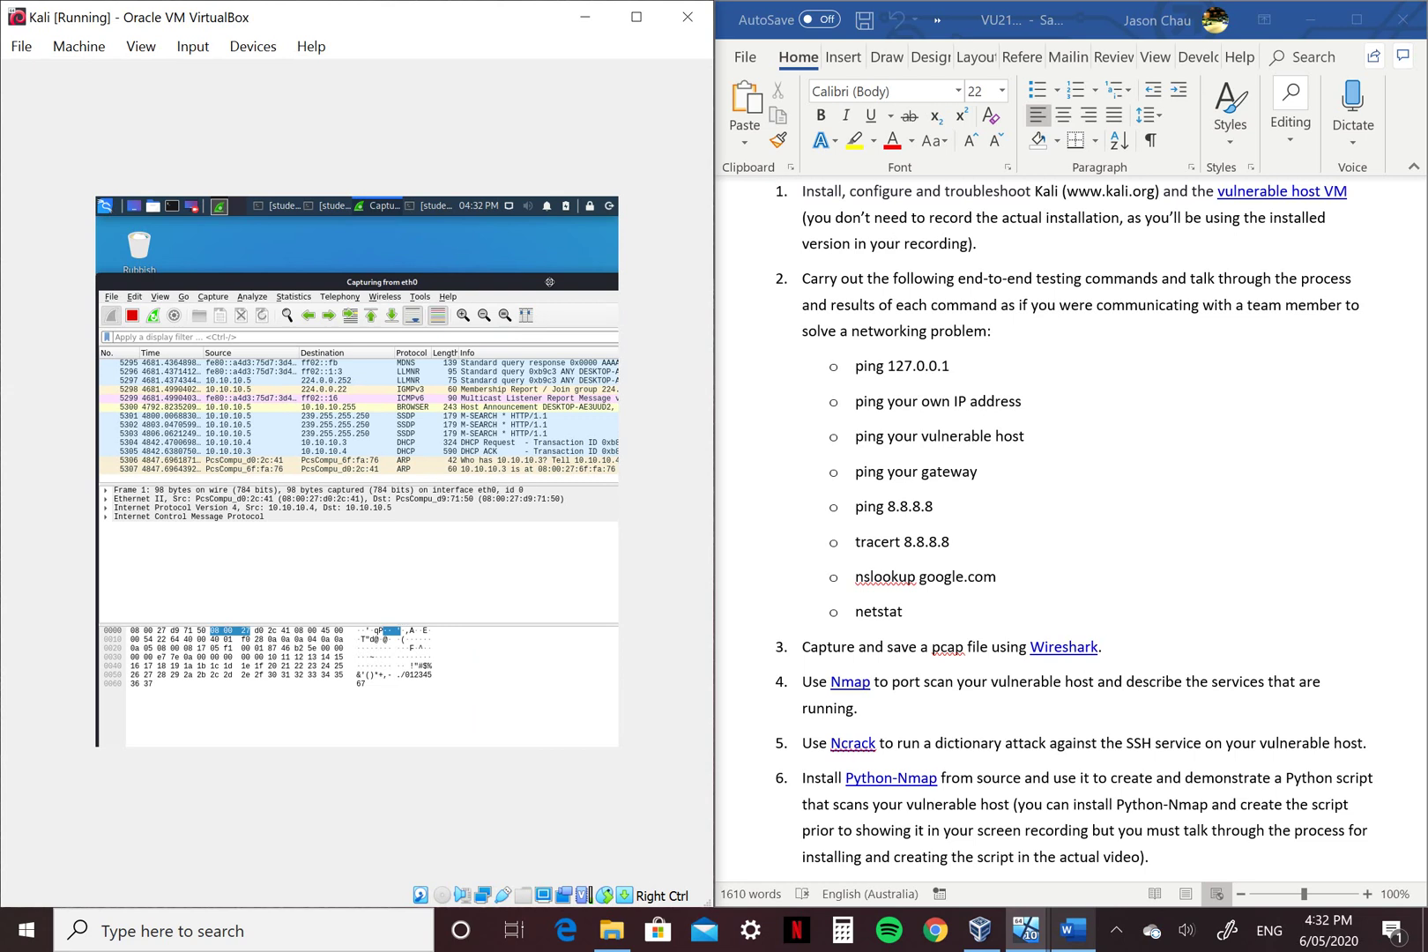
{"action": "left_click", "coordinate": [347, 501]}
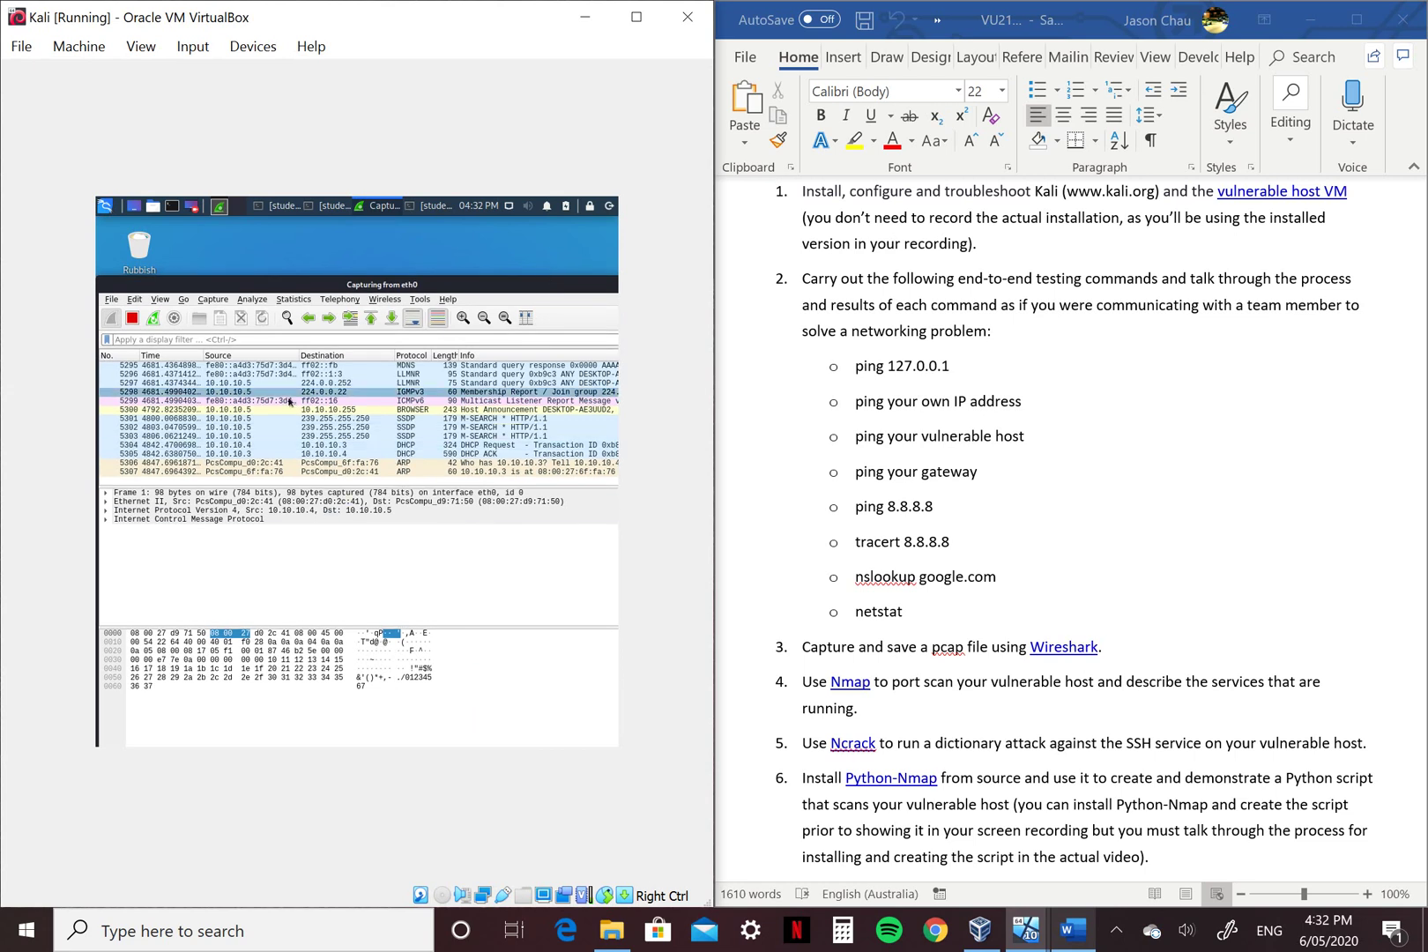
{"action": "left_click_drag", "start_coordinate": [327, 292], "coordinate": [348, 287]}
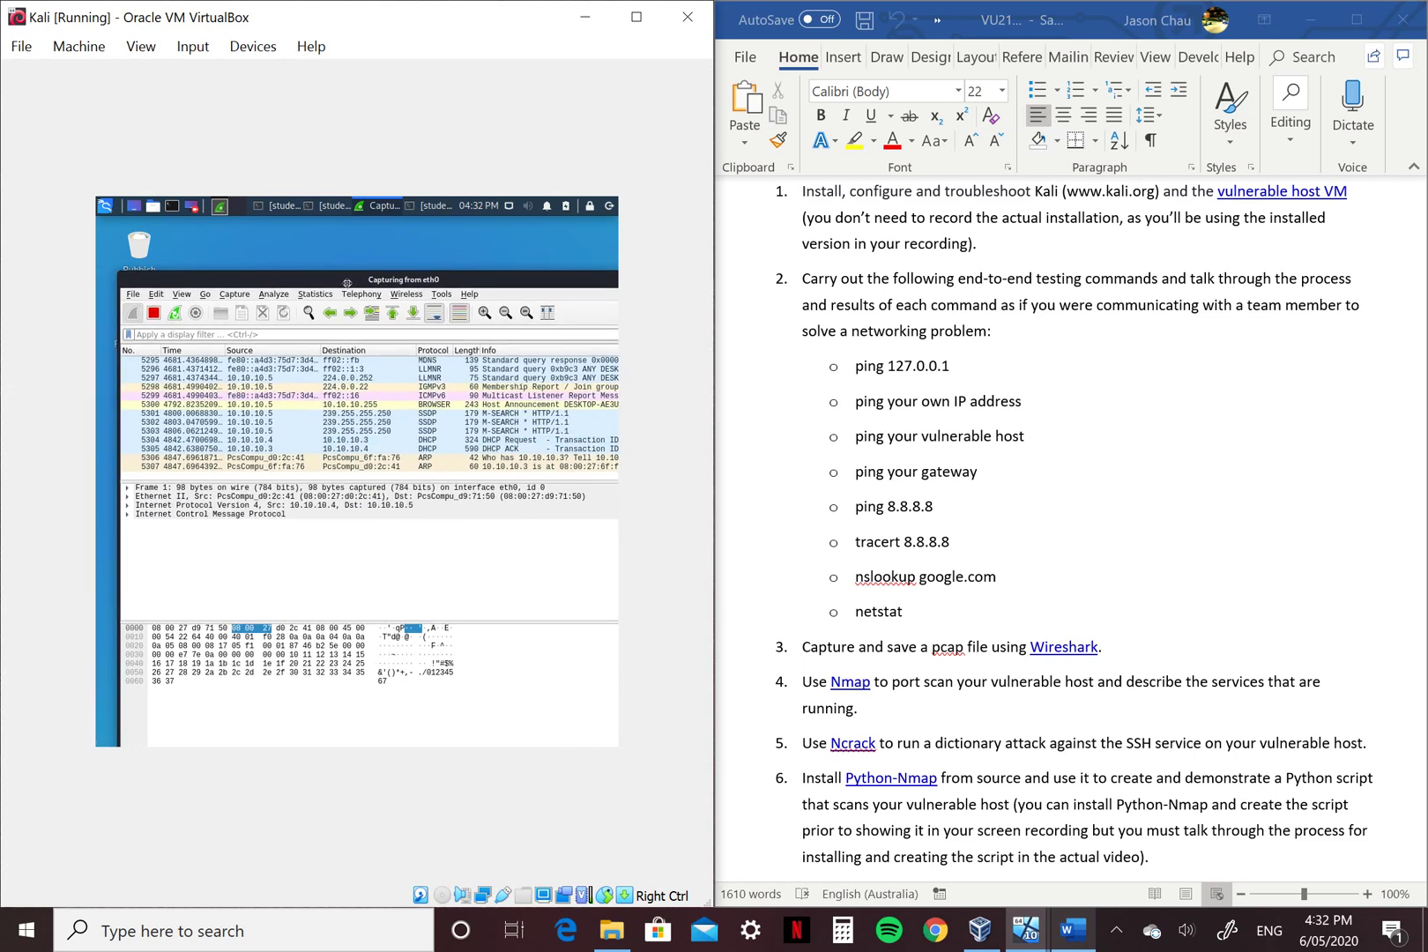
Step: Inspect the LLMNR 5297, SSDP 5302 and 5301, and ICMPv6 5299 packets
{"action": "left_click", "coordinate": [285, 380]}
{"action": "left_click", "coordinate": [281, 424]}
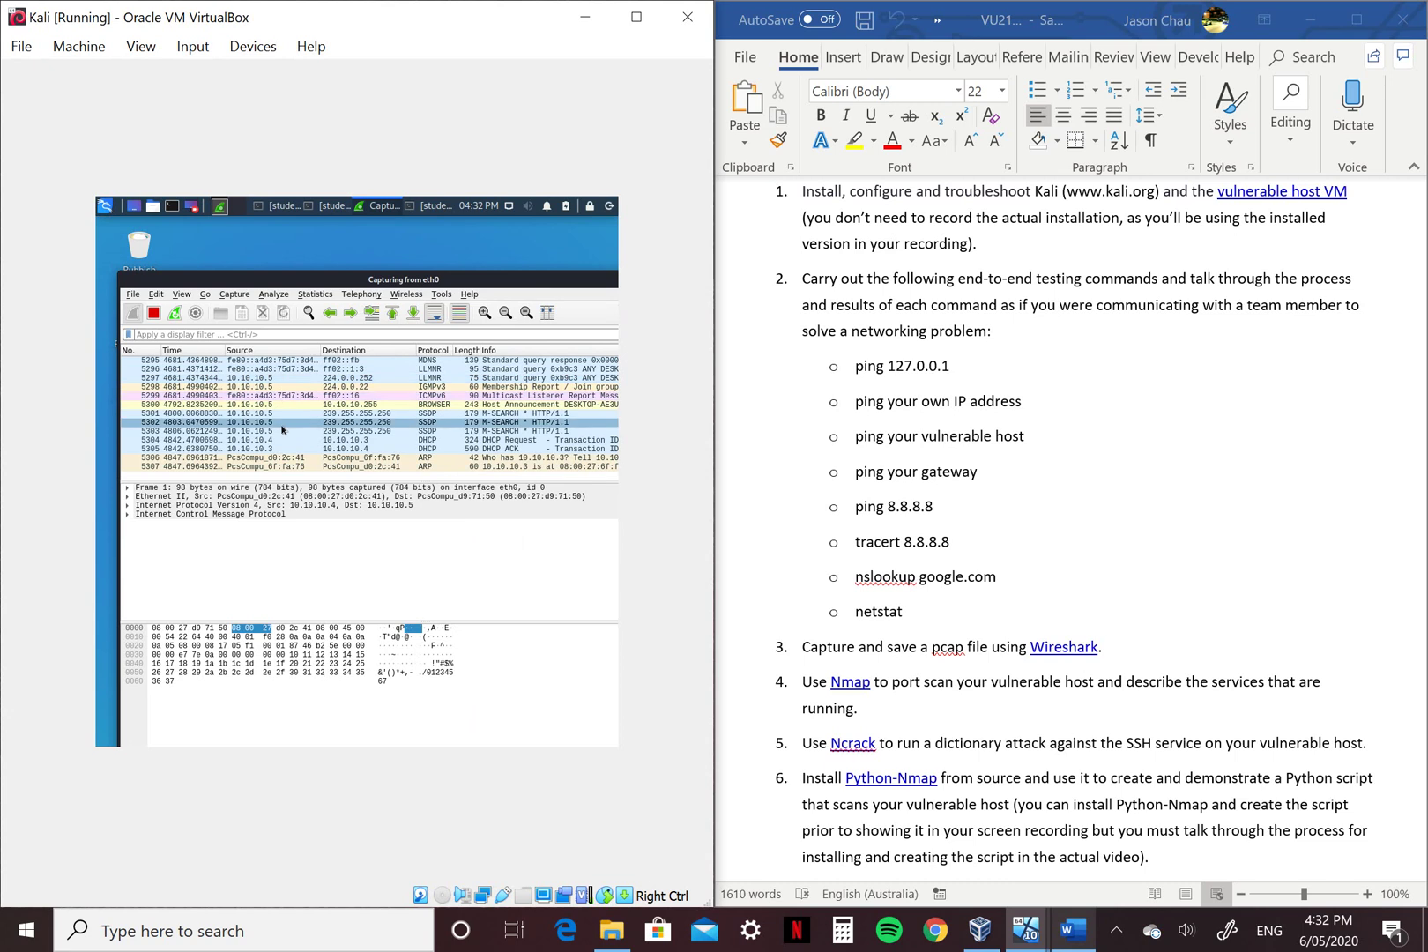
{"action": "left_click", "coordinate": [274, 414]}
{"action": "left_click", "coordinate": [335, 396]}
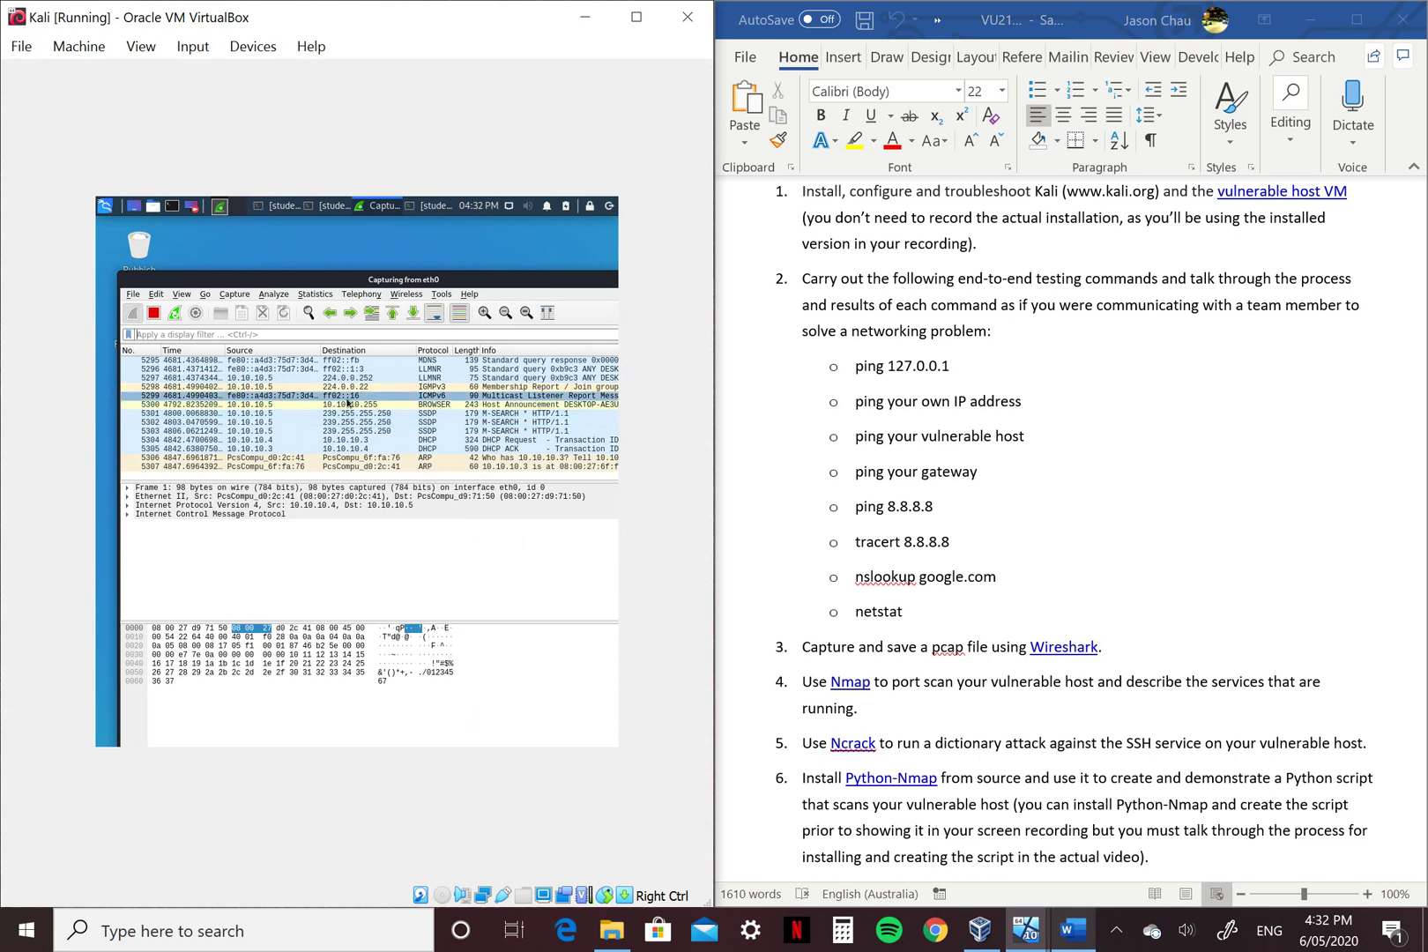
{"action": "left_click_drag", "start_coordinate": [347, 403], "coordinate": [374, 359]}
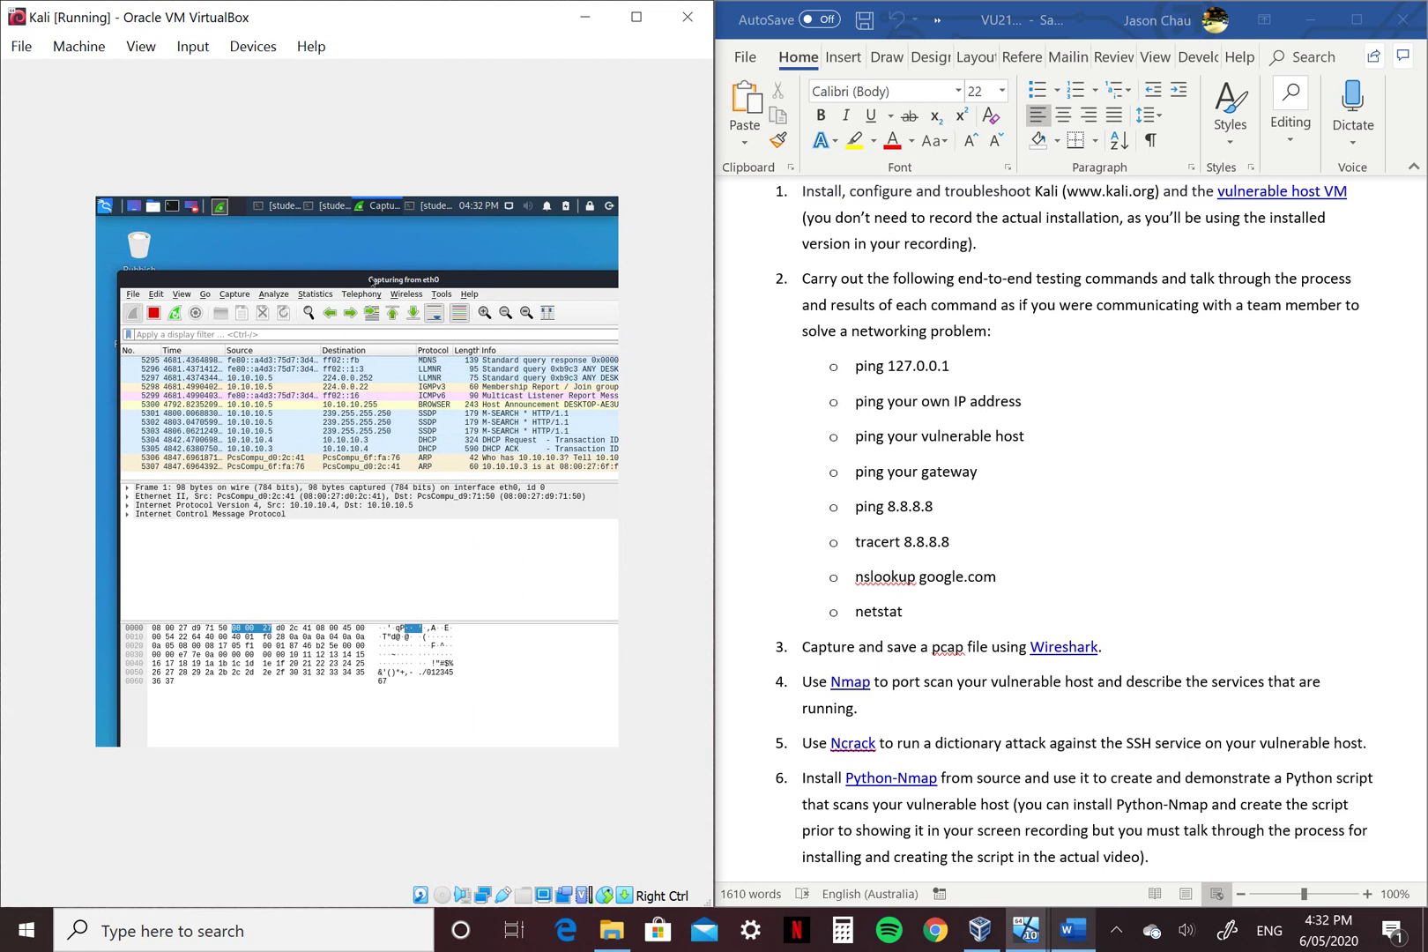
Step: Move the capture window down and bring the ncrack results terminal forward
{"action": "mouse_move", "coordinate": [370, 281]}
{"action": "left_mouse_down"}
{"action": "mouse_move", "coordinate": [429, 280]}
{"action": "mouse_move", "coordinate": [370, 251]}
{"action": "left_mouse_up"}
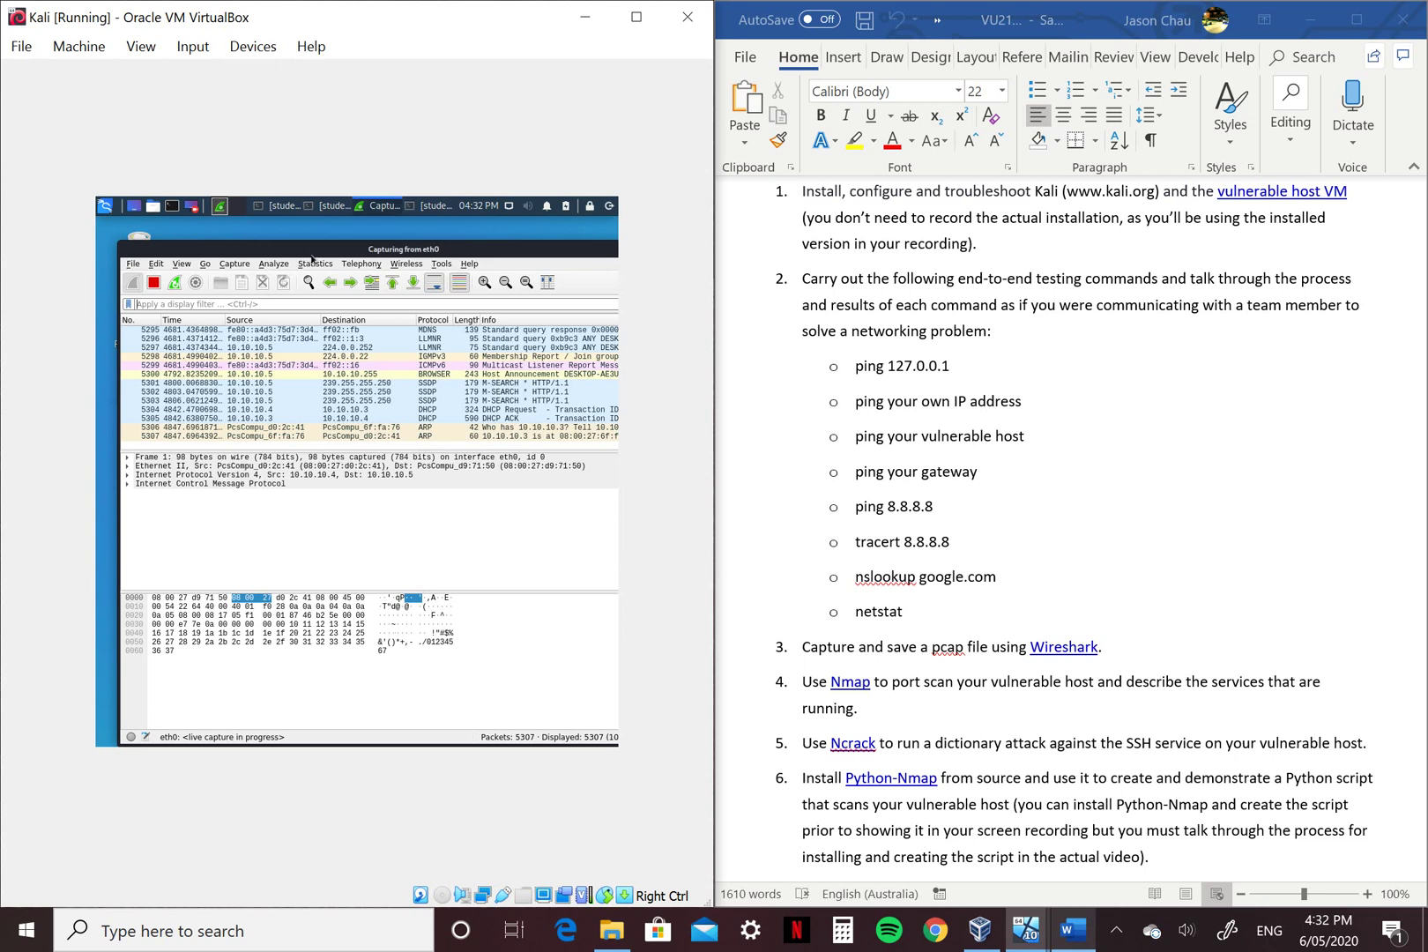
{"action": "left_click_drag", "start_coordinate": [308, 250], "coordinate": [354, 325]}
{"action": "left_click", "coordinate": [273, 205]}
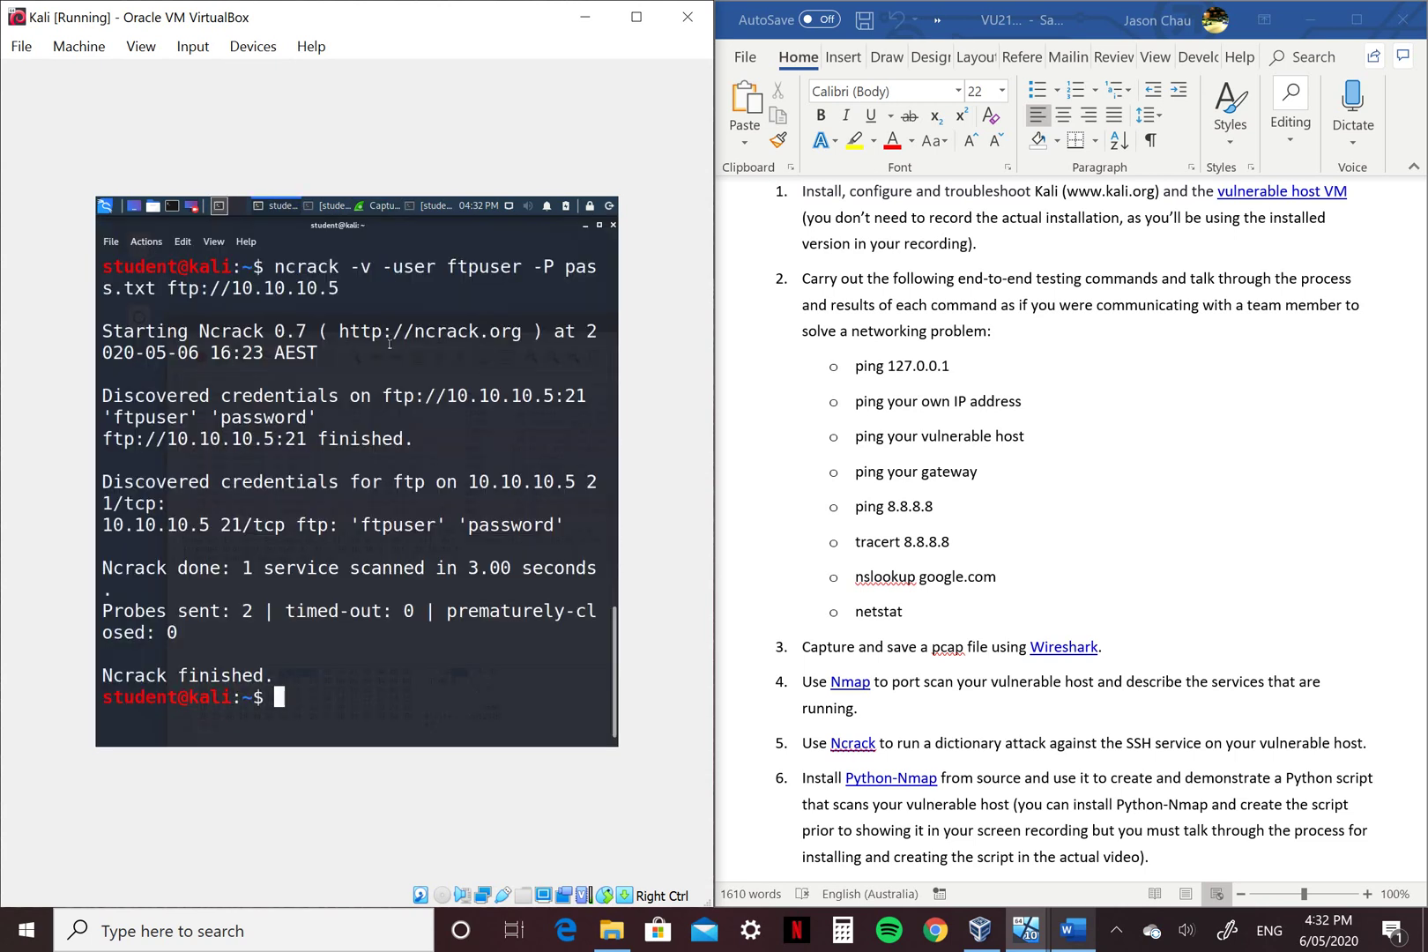
Step: Clear the ncrack terminal and move it below the Wireshark capture
{"action": "left_click_drag", "start_coordinate": [410, 224], "coordinate": [303, 426]}
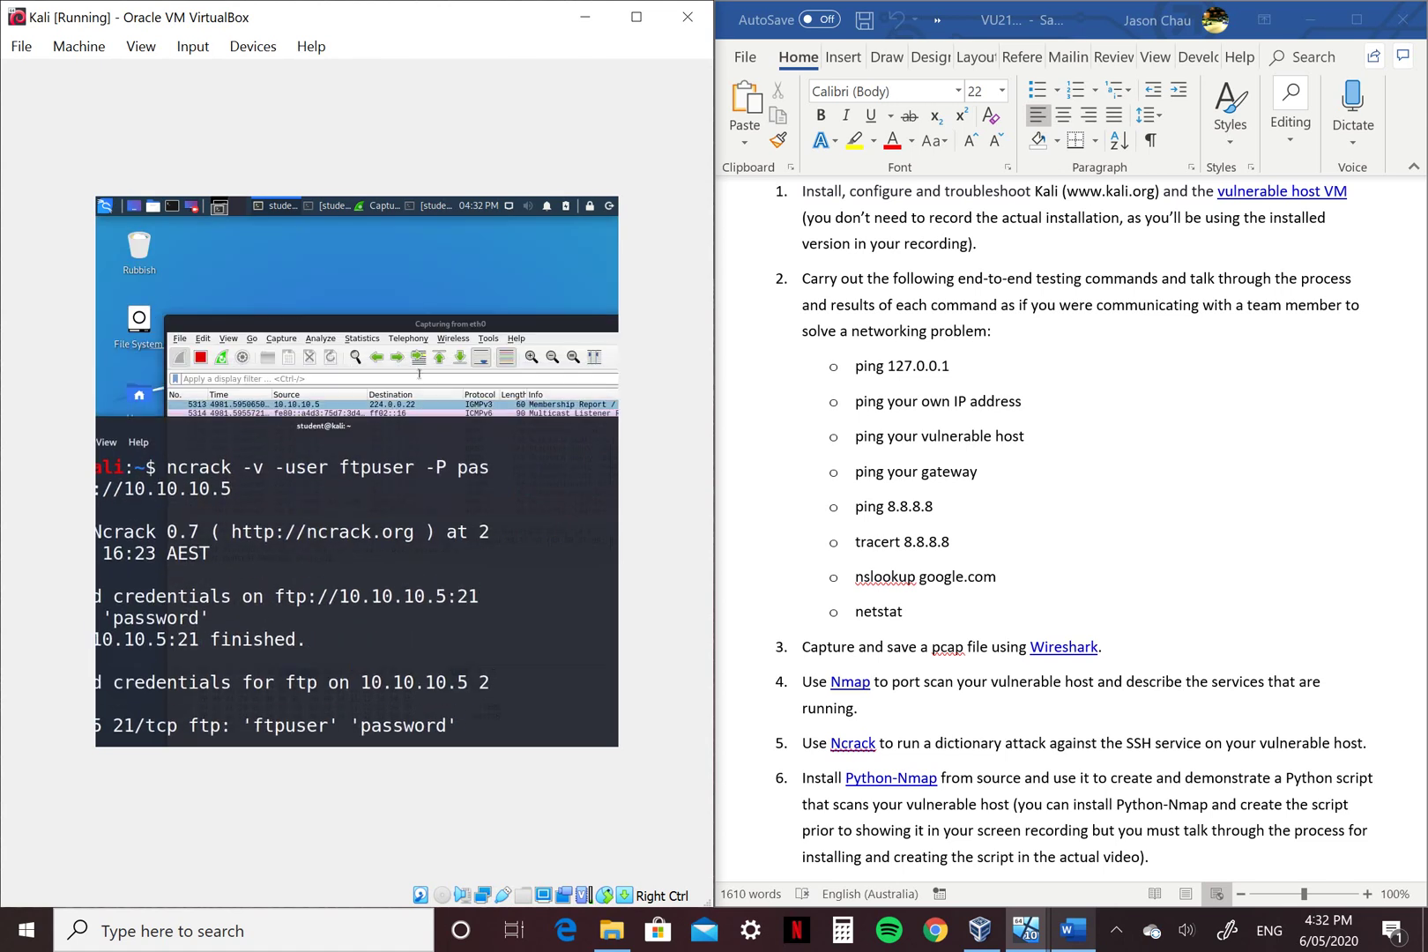
{"action": "left_click", "coordinate": [443, 276]}
{"action": "left_click_drag", "start_coordinate": [442, 275], "coordinate": [483, 252]}
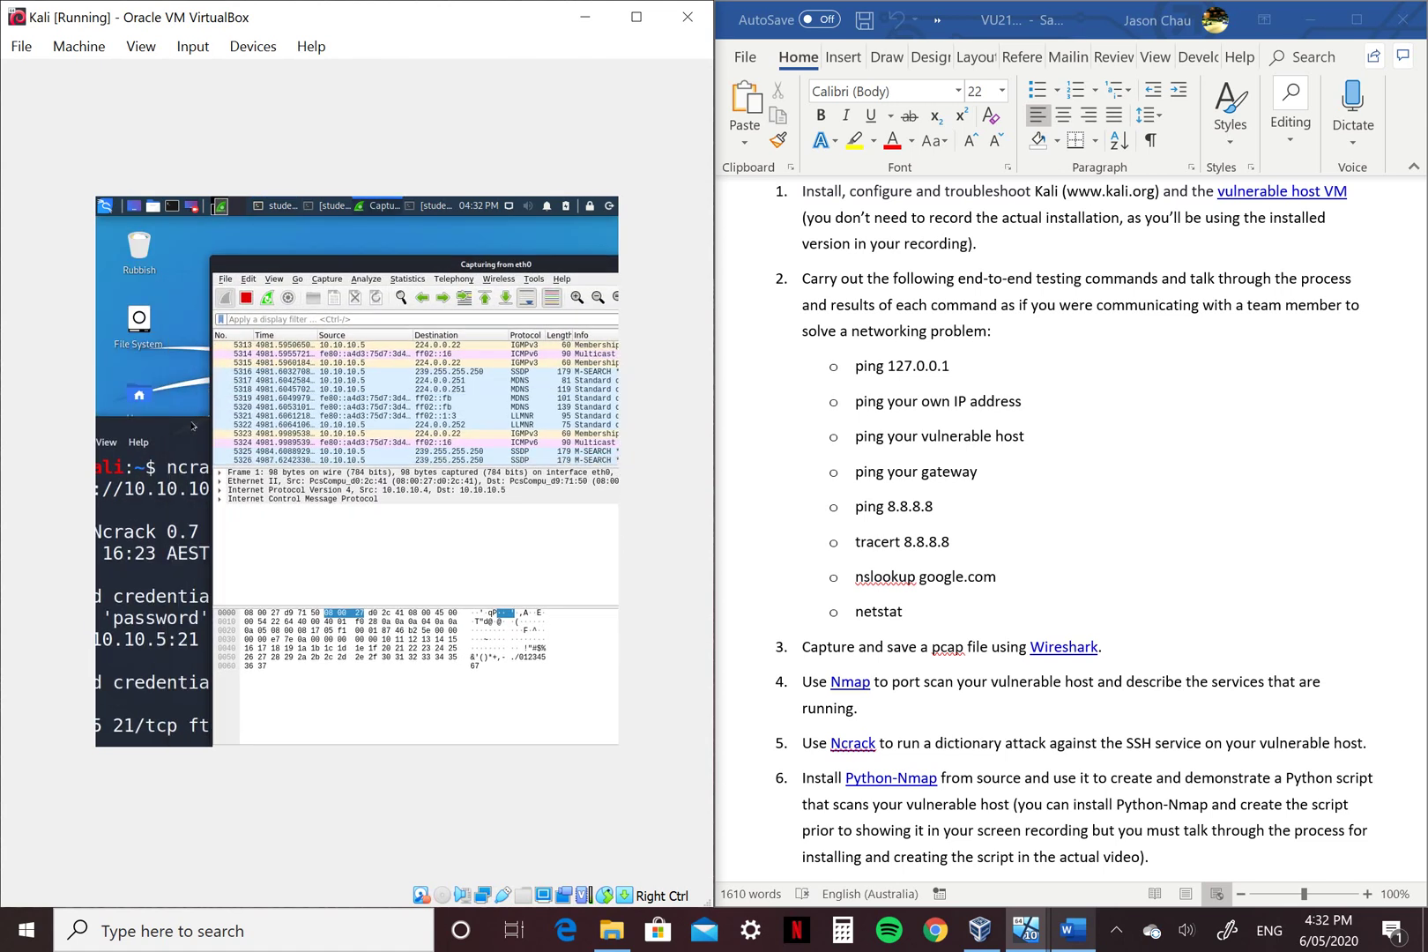
{"action": "left_click", "coordinate": [319, 490]}
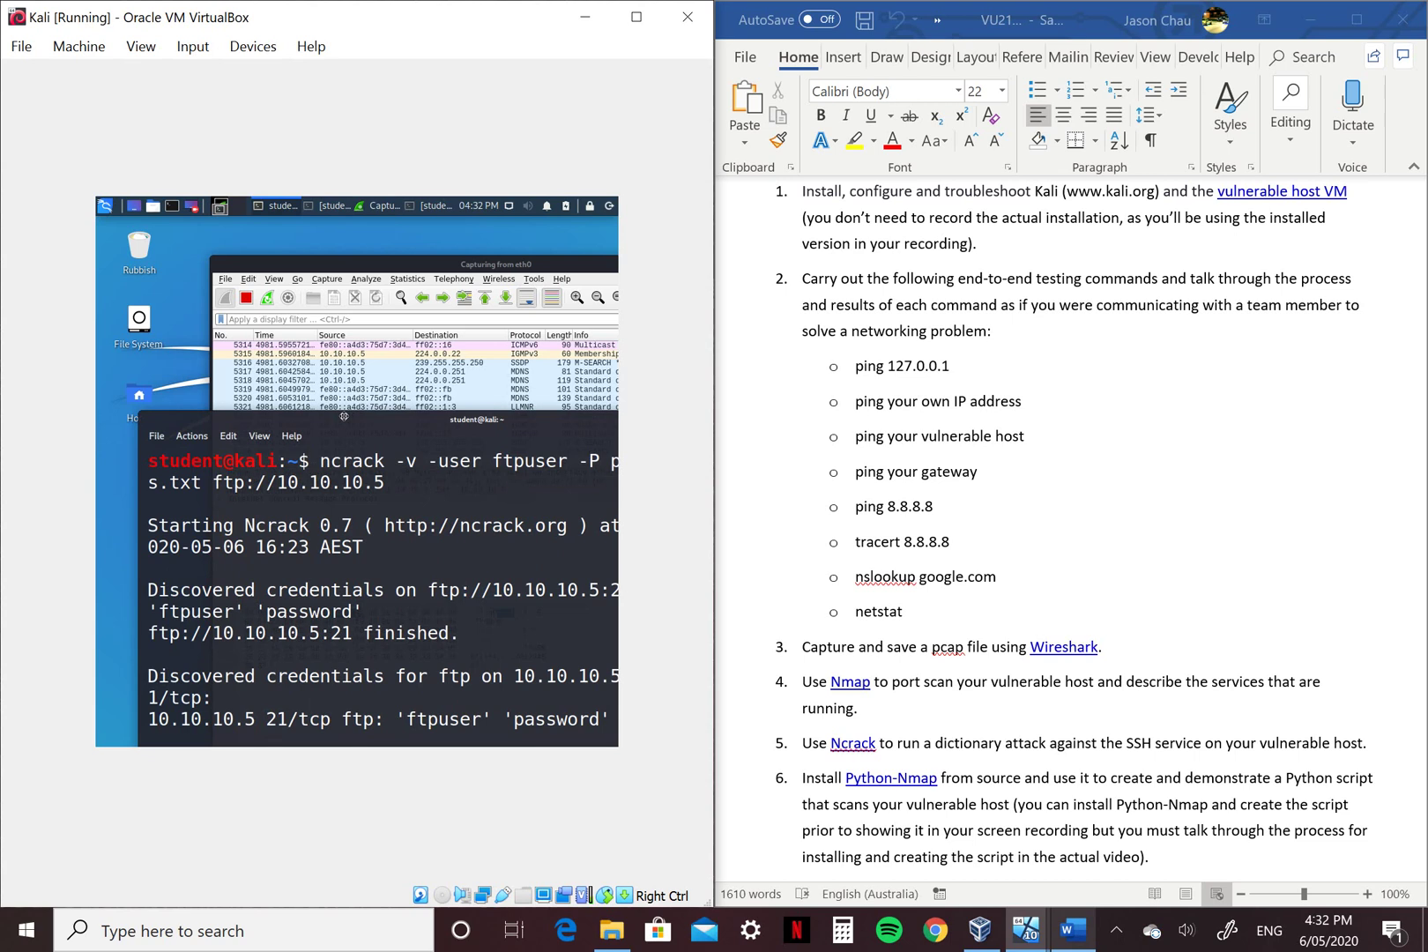
{"action": "left_click_drag", "start_coordinate": [319, 490], "coordinate": [277, 249]}
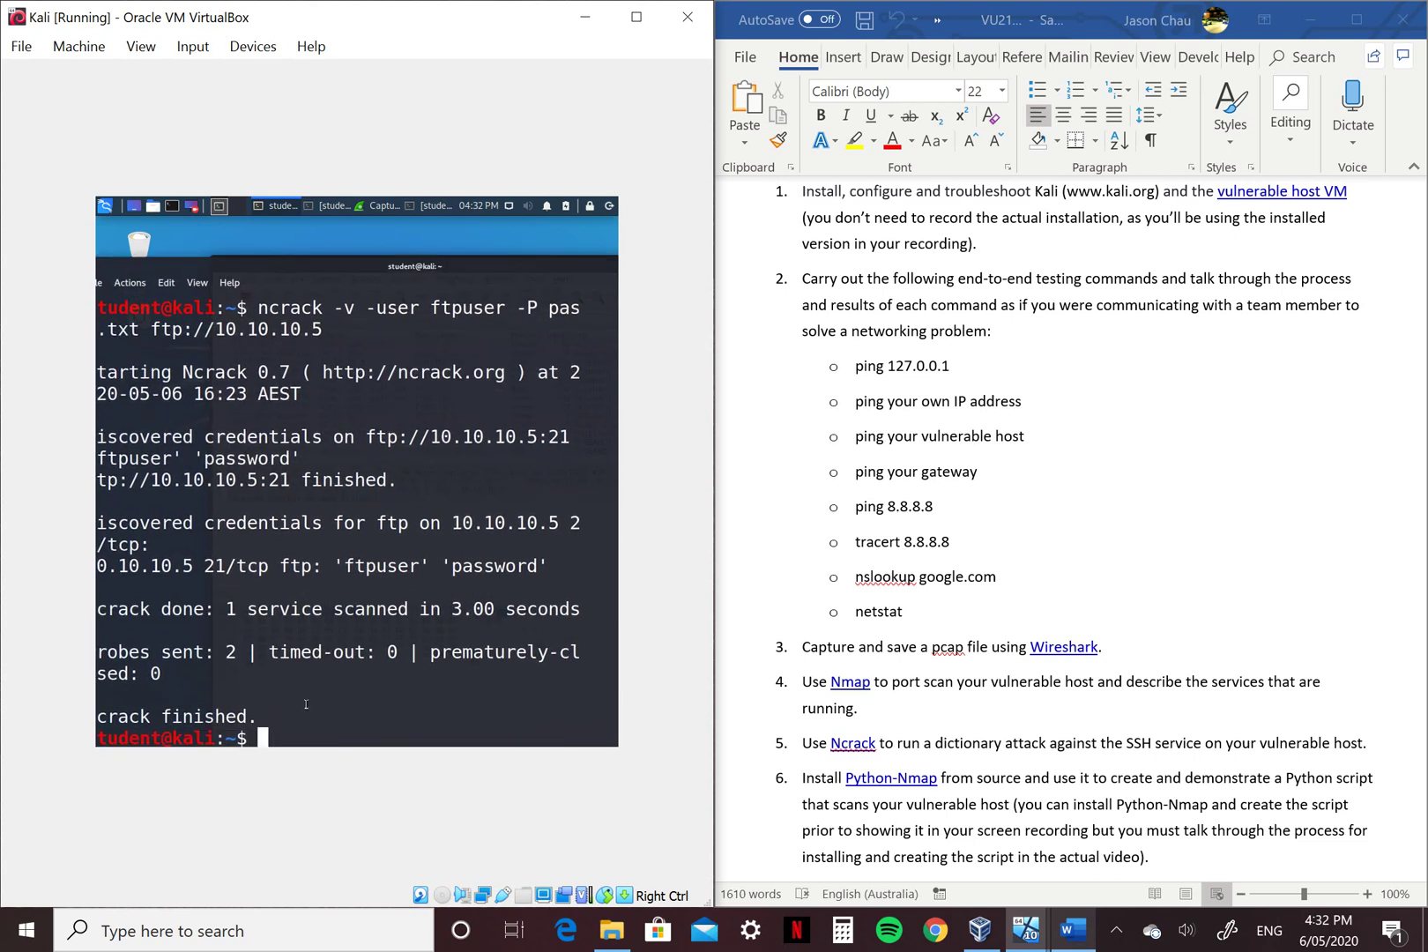
{"action": "type", "text": "cl"}
{"action": "type", "text": "ear"}
{"action": "key", "text": "Return"}
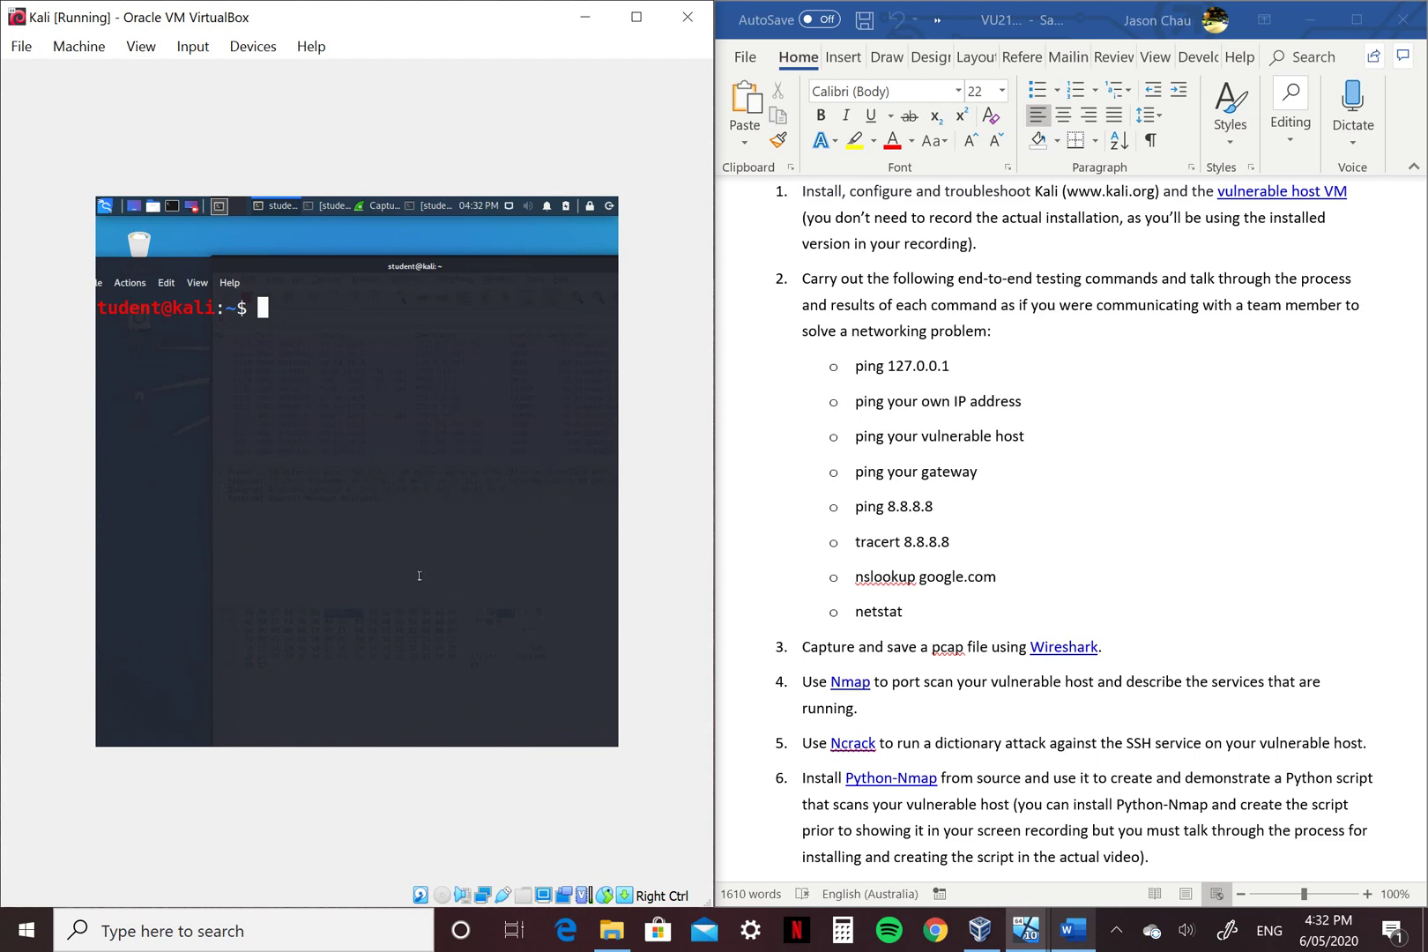
{"action": "left_click_drag", "start_coordinate": [427, 286], "coordinate": [380, 543]}
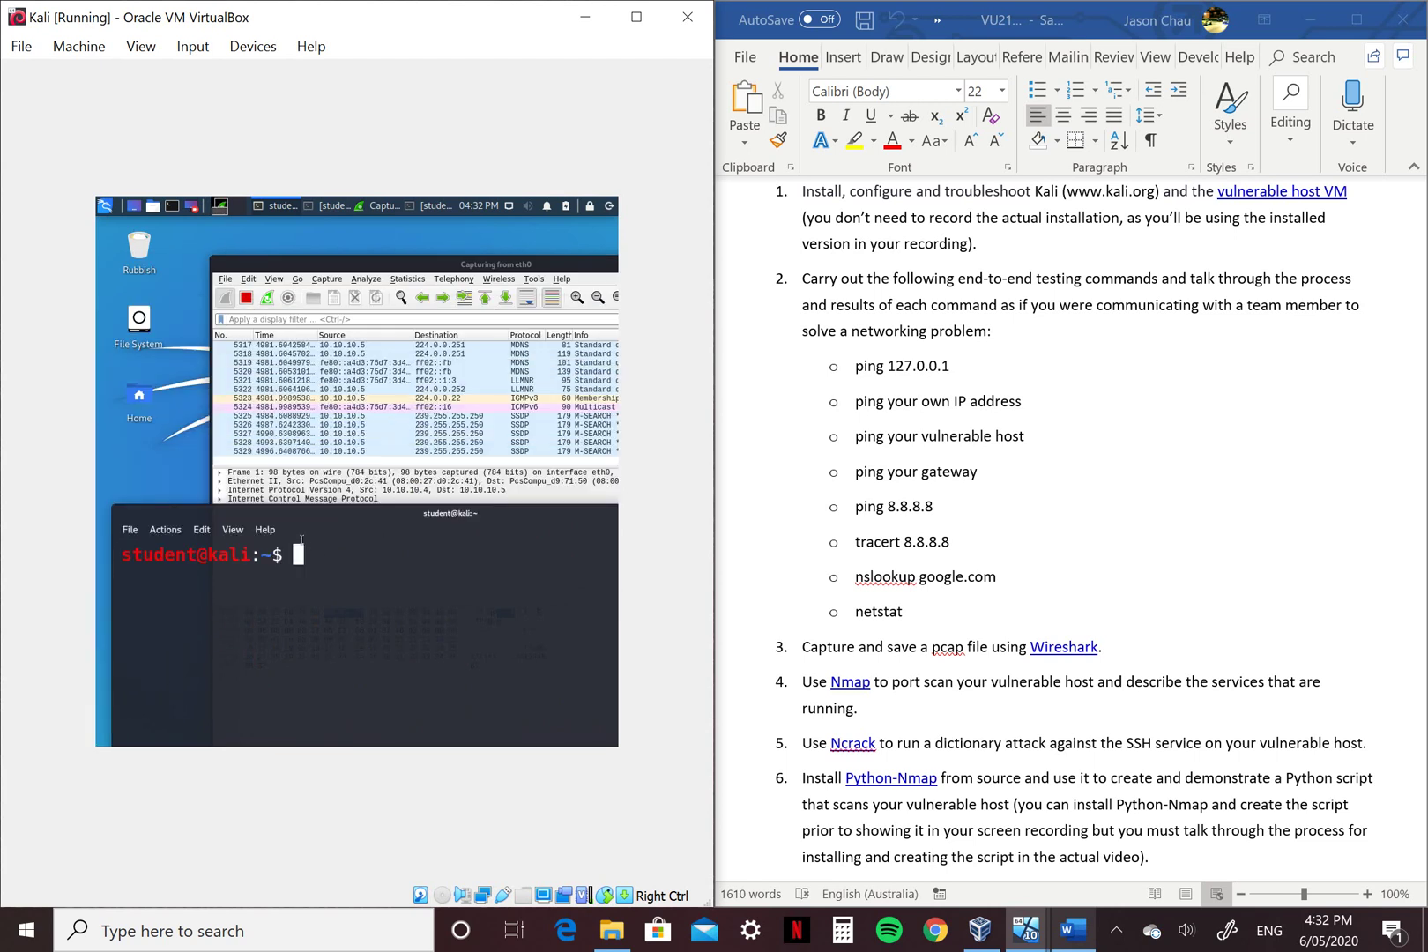
Step: Browse back through earlier ncrack commands in shell history, ending at an empty prompt
{"action": "key", "text": "Up"}
{"action": "key", "text": "Up"}
{"action": "key", "text": "Down"}
{"action": "key", "text": "Up"}
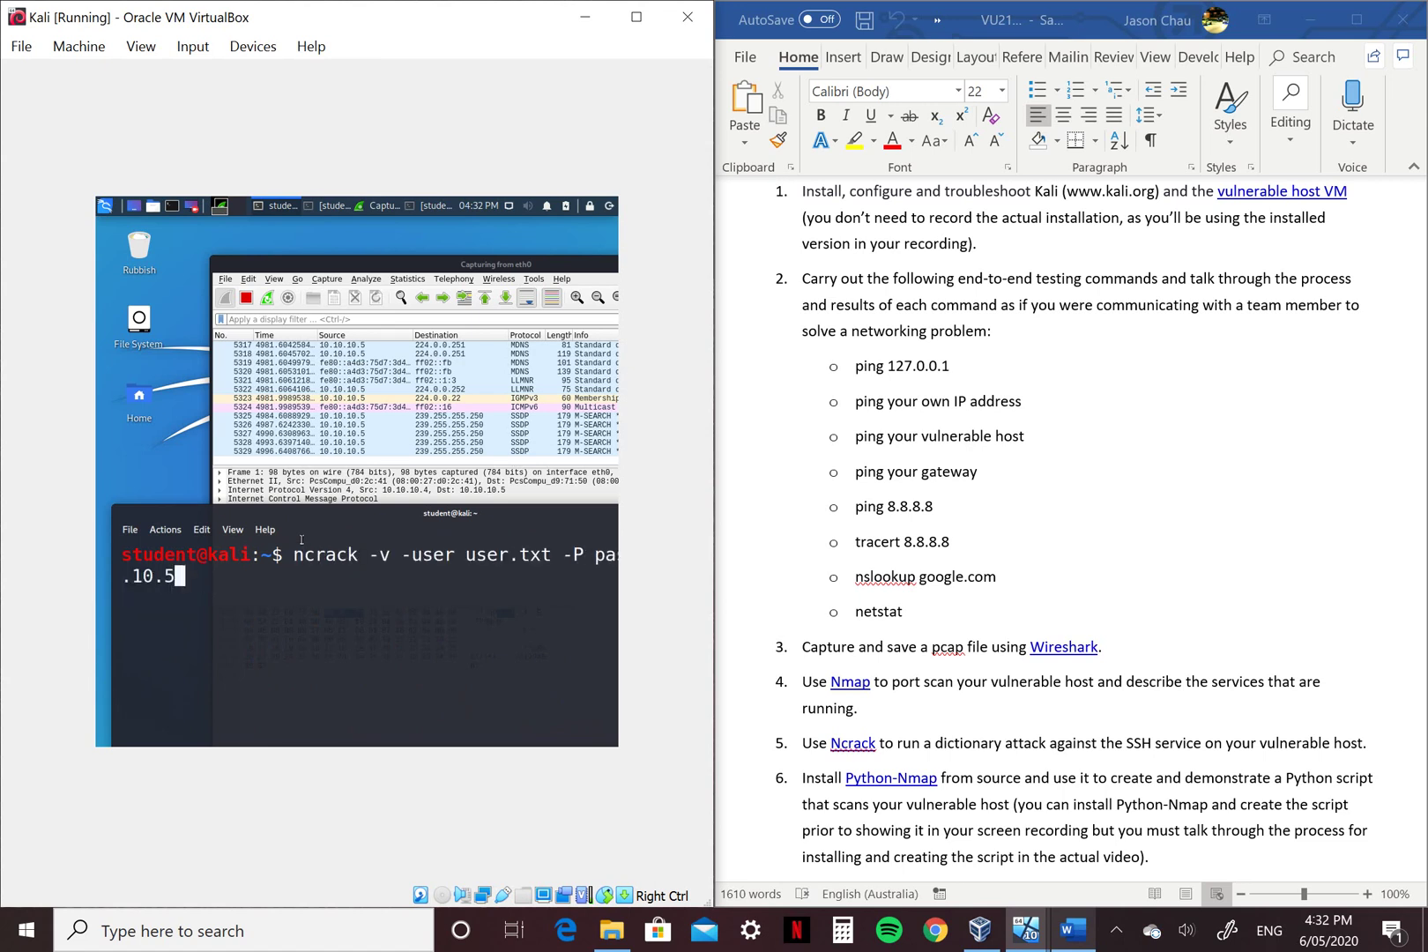
{"action": "key", "text": "Up"}
{"action": "key", "text": "Up"}
{"action": "key", "text": "Up"}
{"action": "key", "text": "Up"}
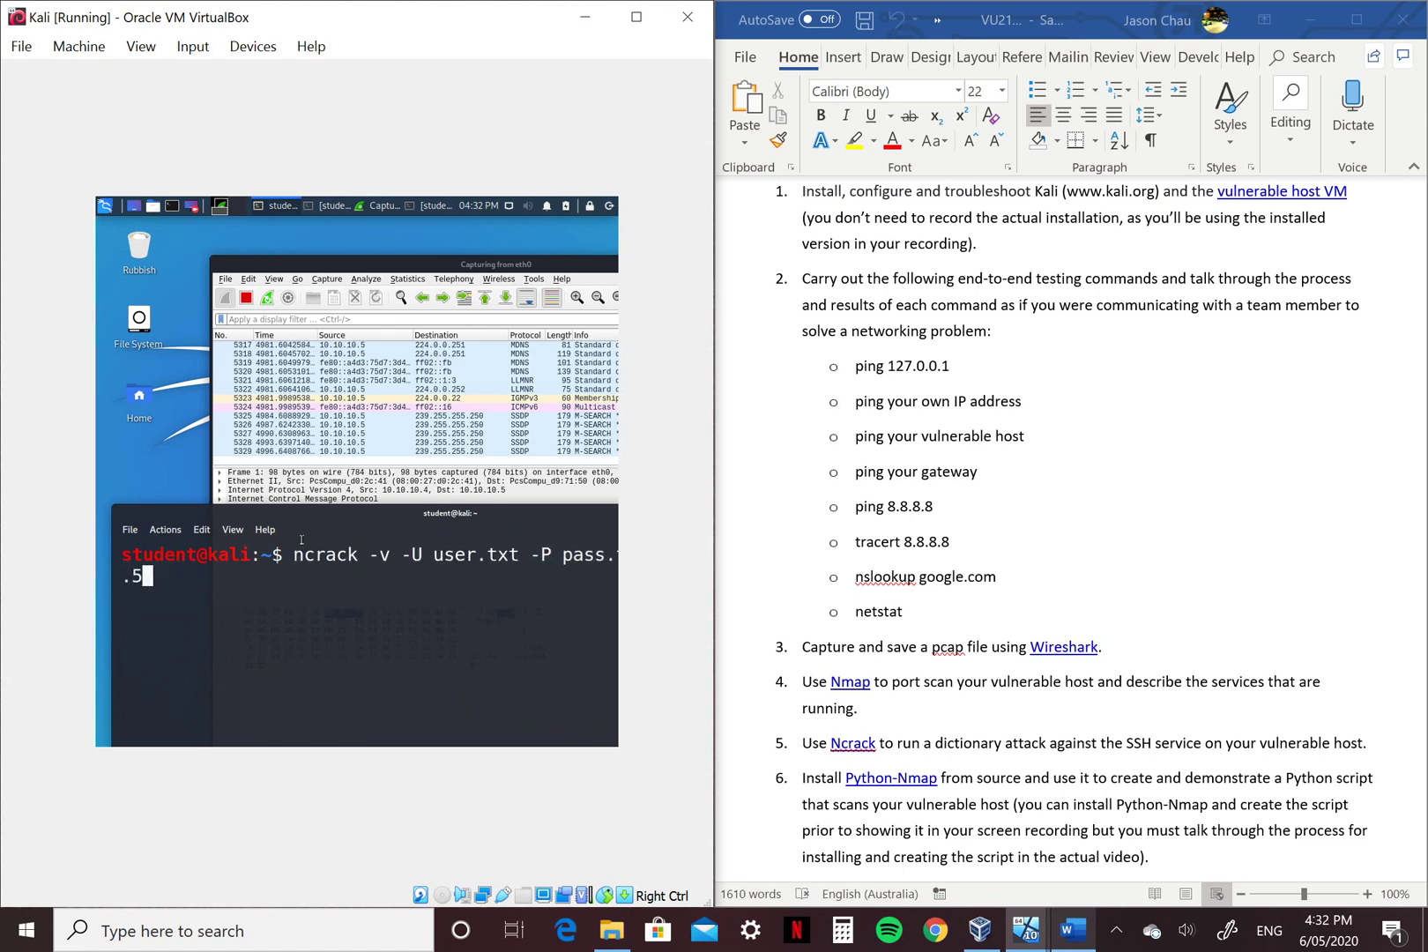
{"action": "key", "text": "Up"}
{"action": "key", "text": "Up"}
{"action": "key", "text": "Down"}
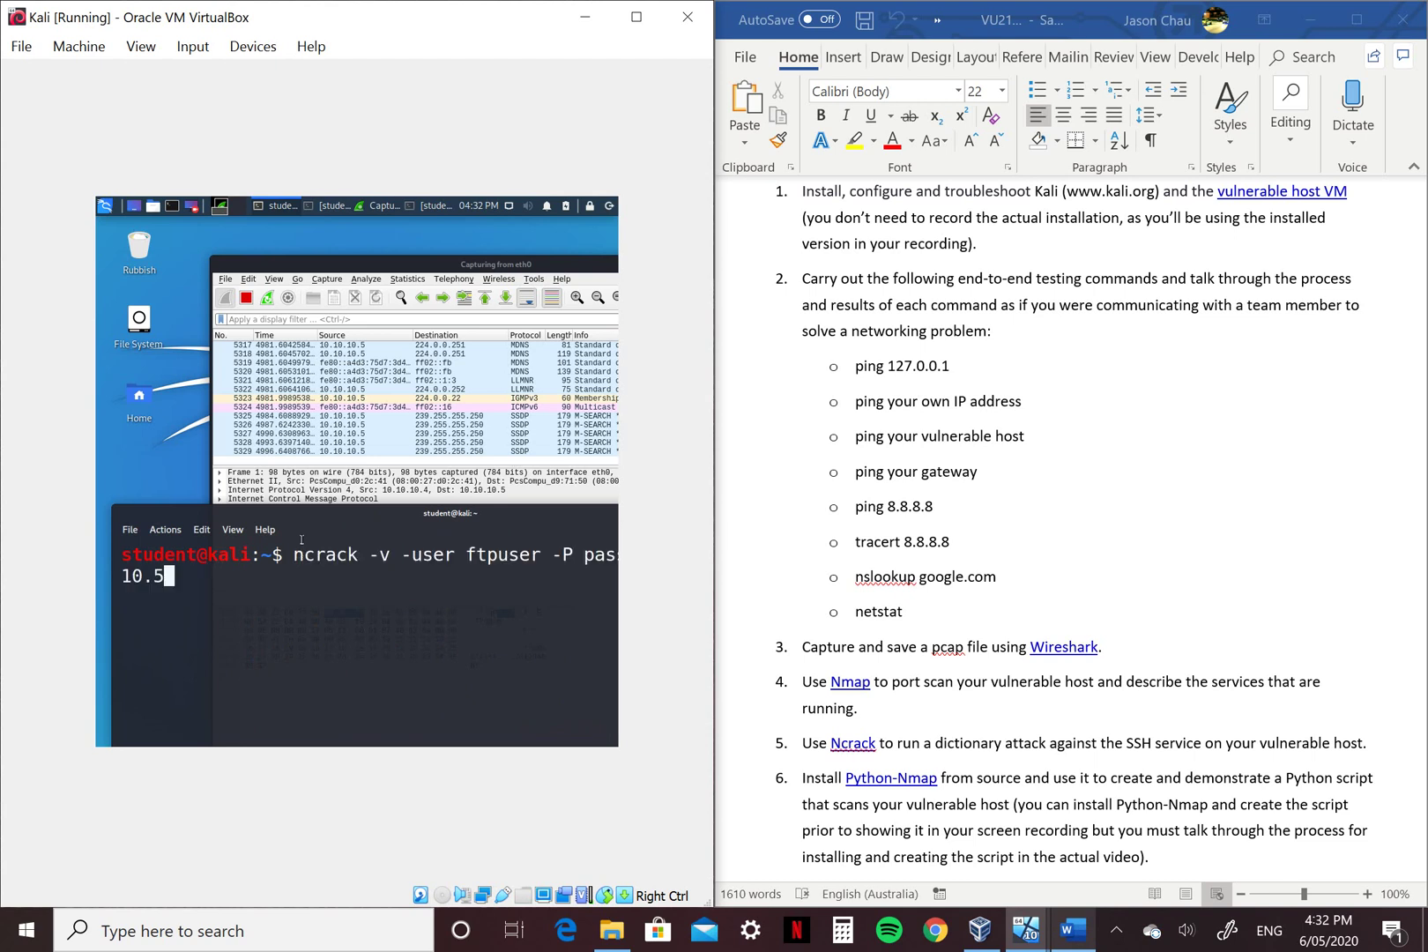
{"action": "key", "text": "Down"}
{"action": "key", "text": "Down"}
{"action": "key", "text": "Down"}
{"action": "type", "text": "p"}
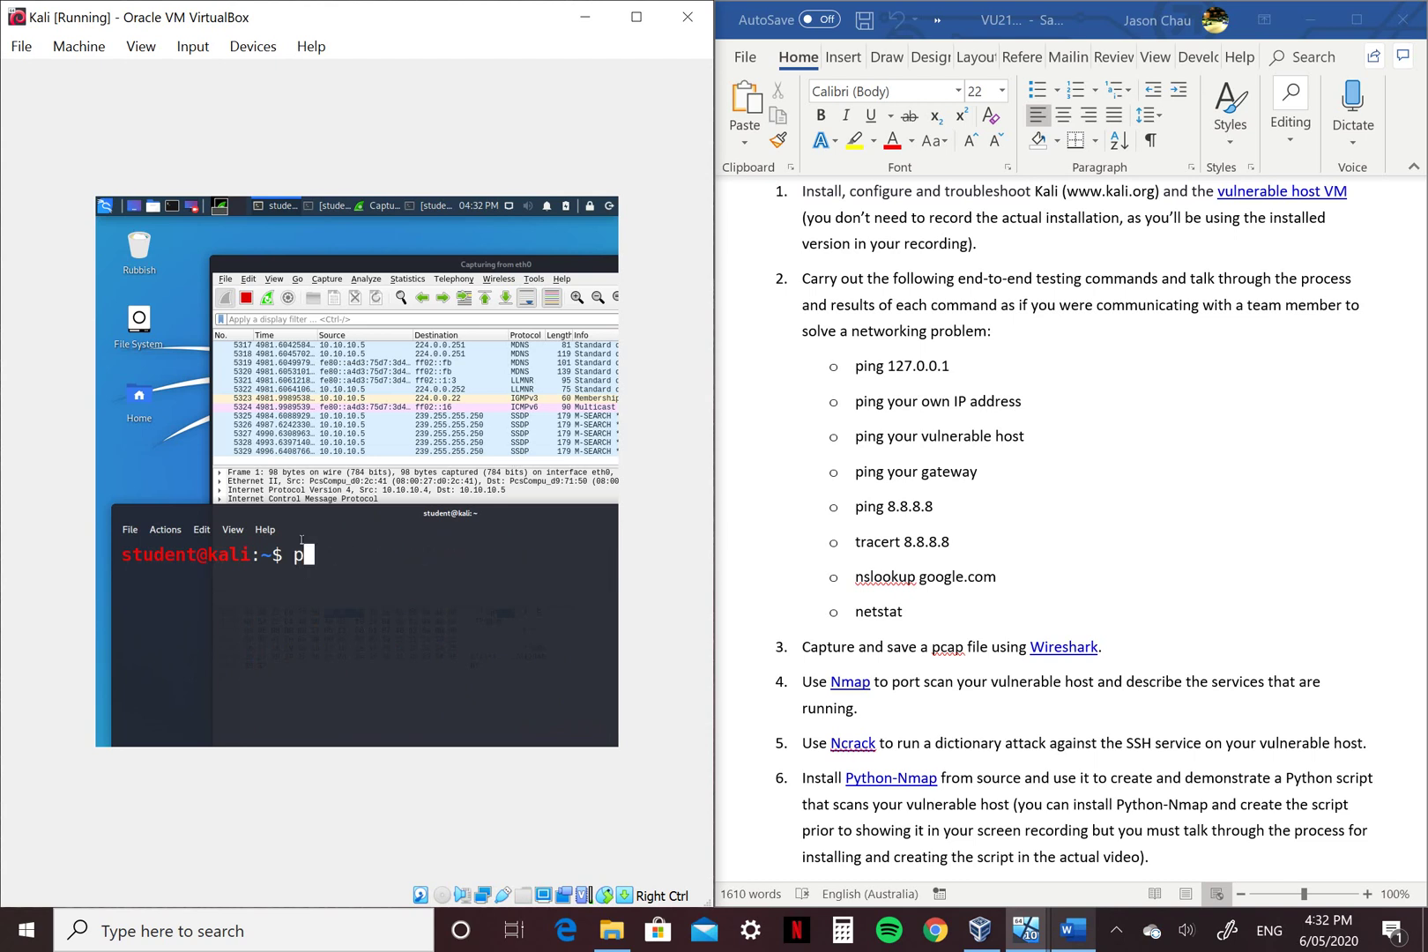
{"action": "type", "text": "ing 10"}
{"action": "type", "text": "."}
{"action": "type", "text": "10."}
{"action": "type", "text": "10."}
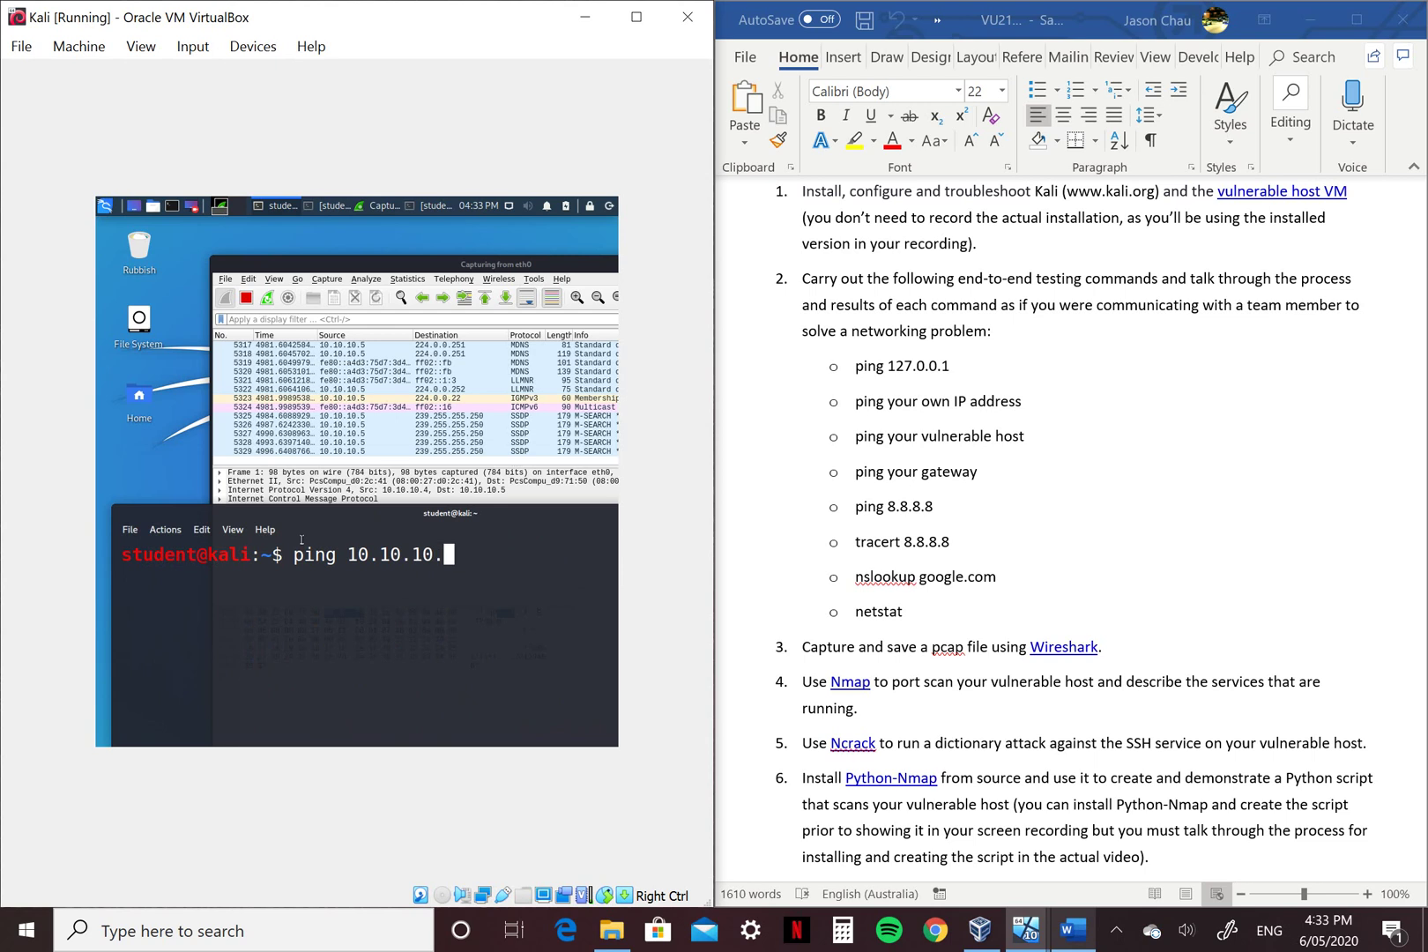
{"action": "type", "text": "5"}
Step: Ping 10.10.10.5 and stop after five replies to show the statistics
{"action": "key", "text": "Return"}
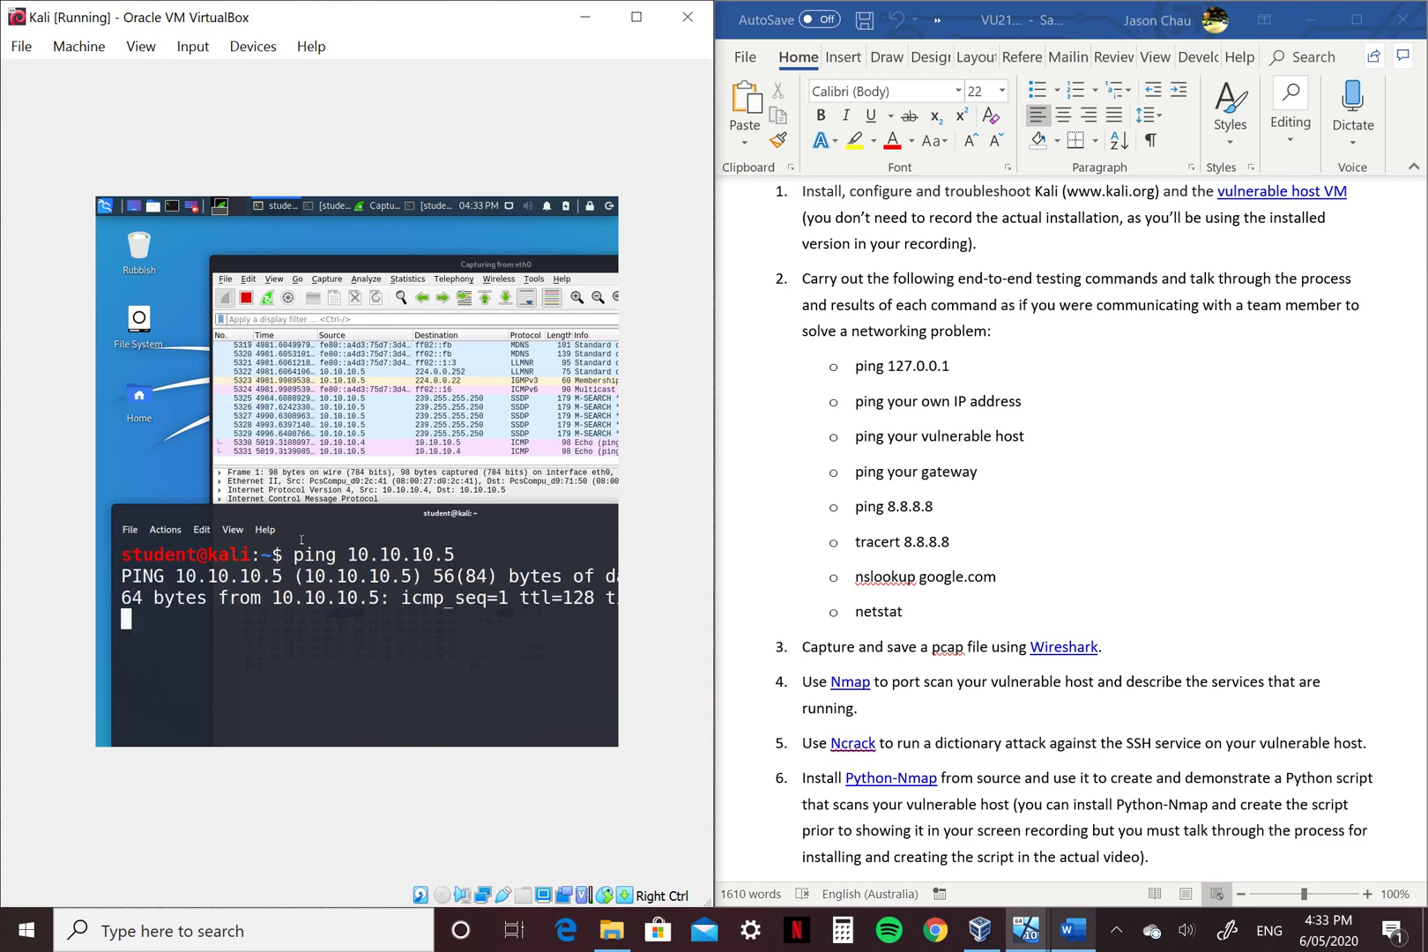
{"action": "left_click_drag", "start_coordinate": [403, 511], "coordinate": [399, 488]}
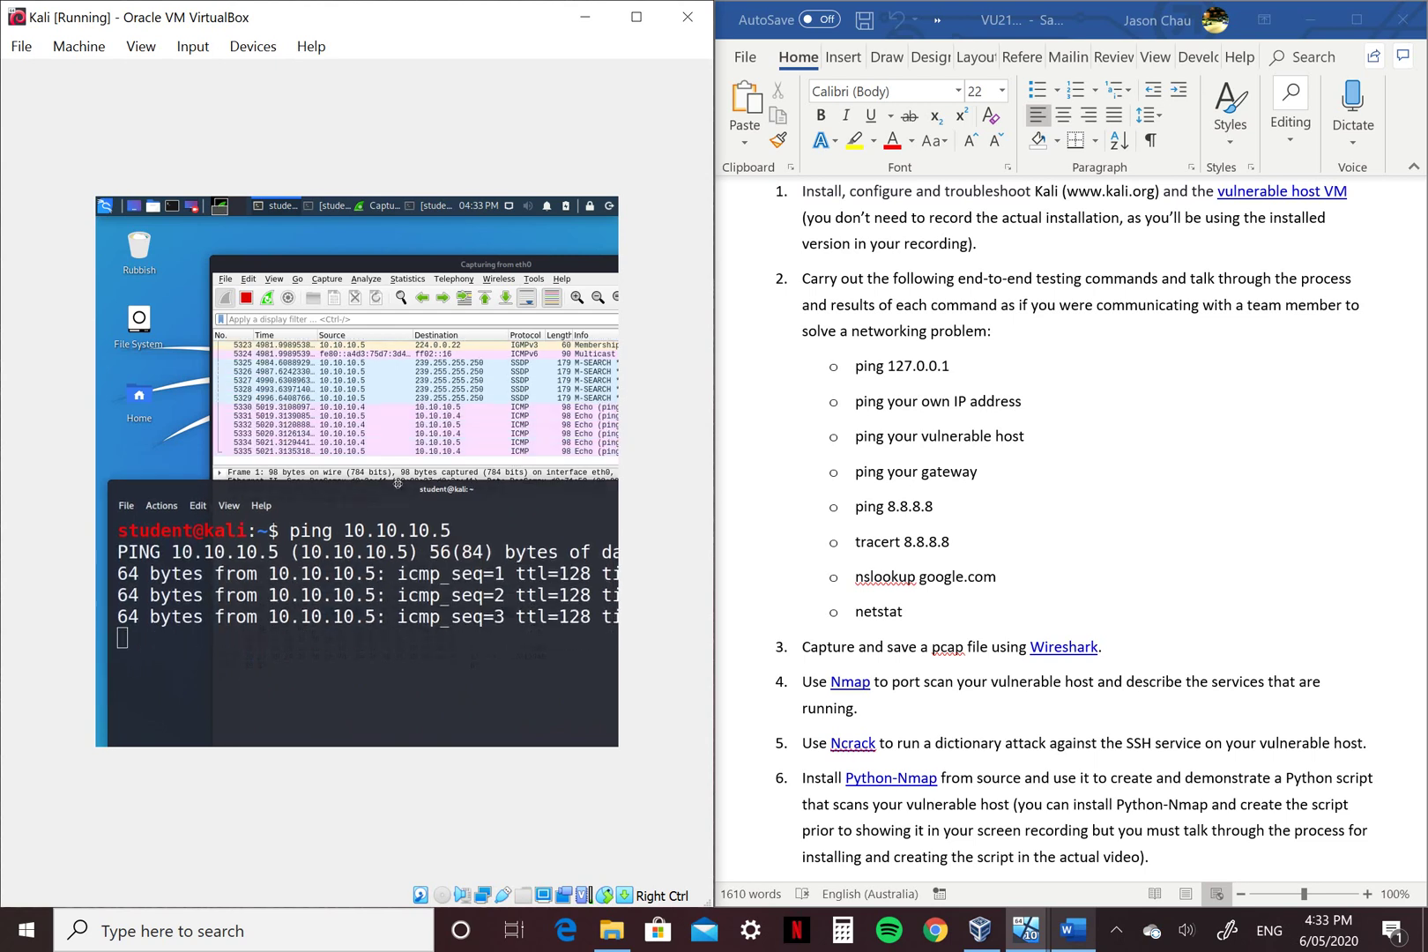
{"action": "key", "text": "ctrl+c"}
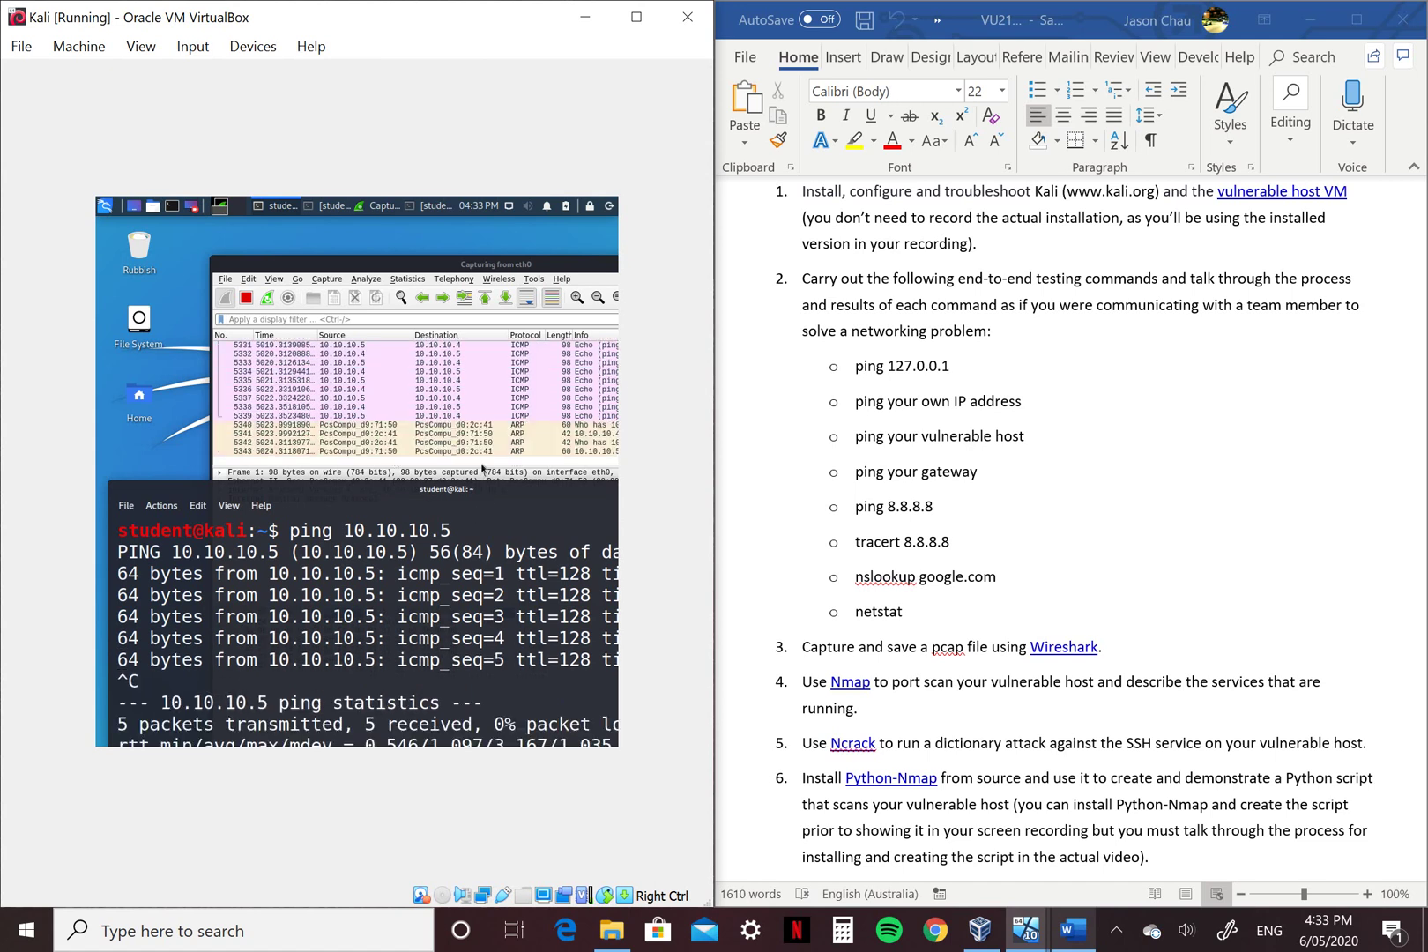
{"action": "mouse_move", "coordinate": [416, 494]}
{"action": "left_mouse_down"}
{"action": "mouse_move", "coordinate": [404, 403]}
{"action": "mouse_move", "coordinate": [409, 439]}
{"action": "left_mouse_up"}
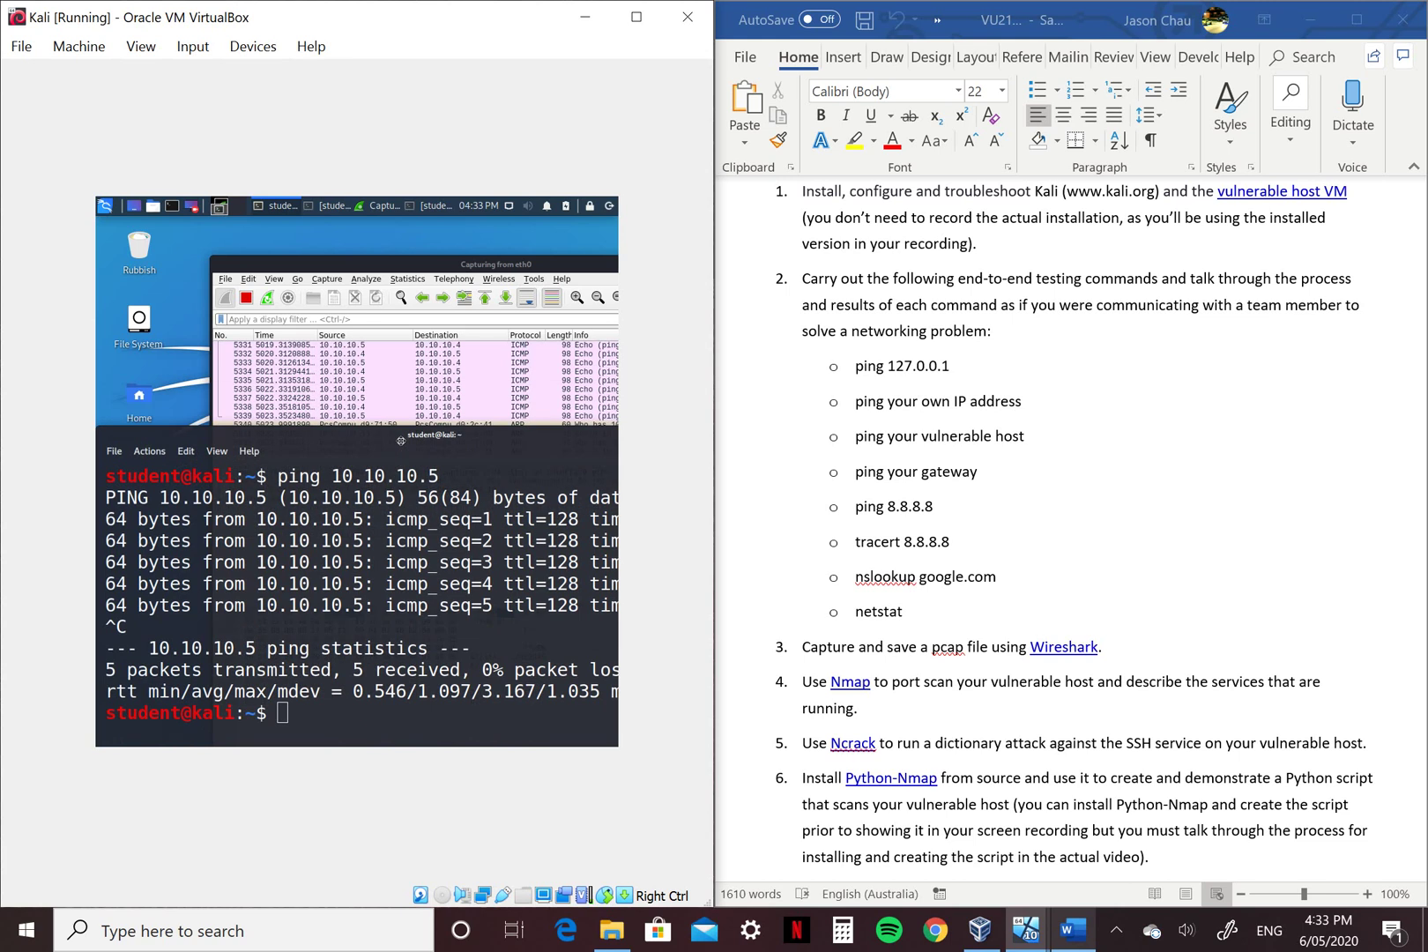
{"action": "left_click", "coordinate": [362, 266]}
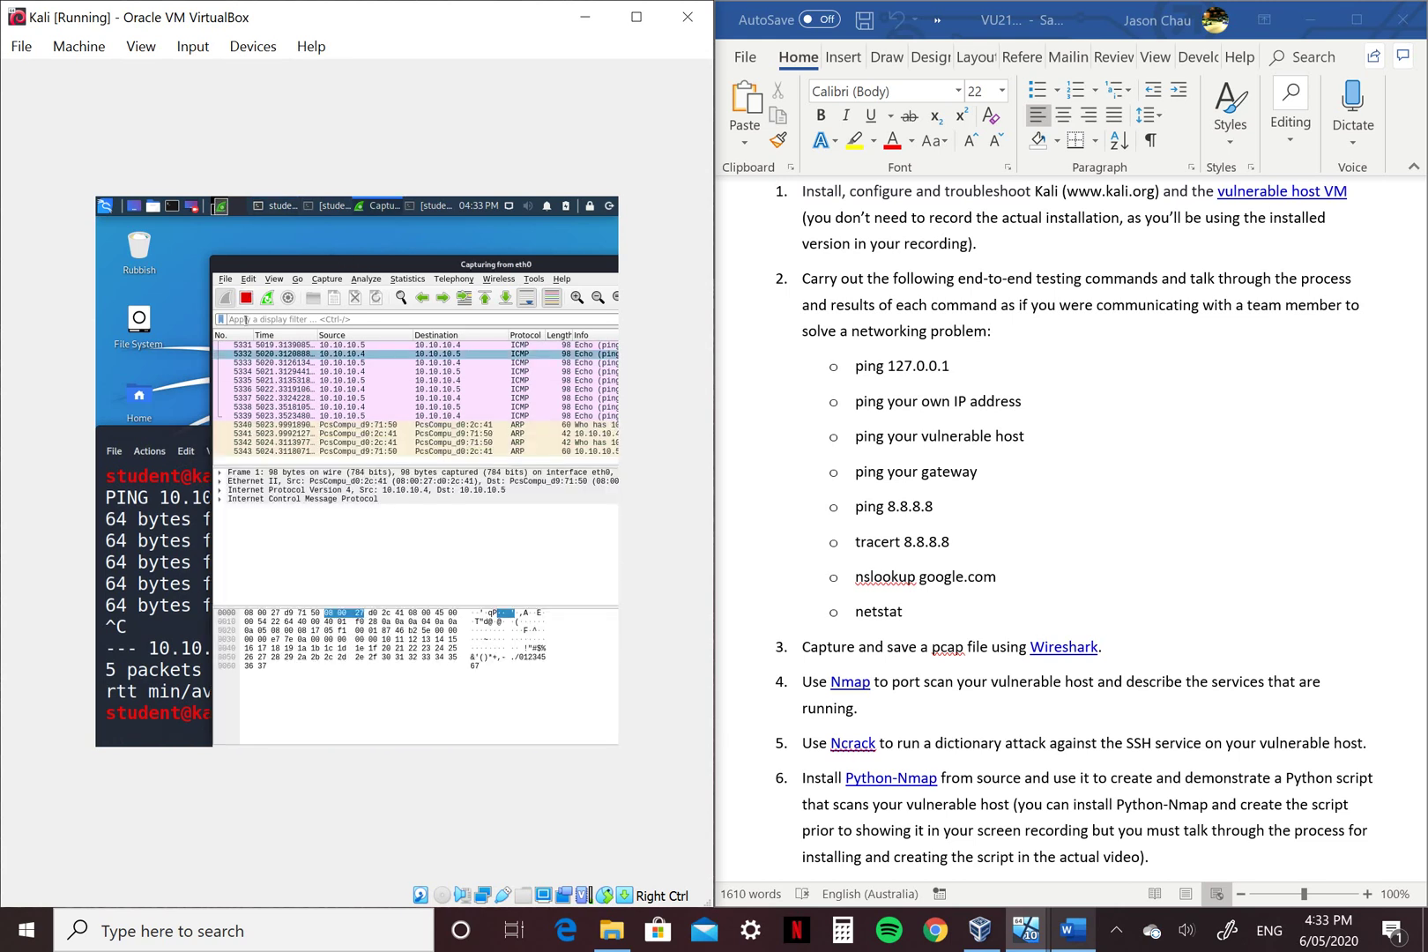
Step: Re-run the recalled ping against 10.10.10.4 and stop it after nine replies
{"action": "key", "text": "alt+Tab"}
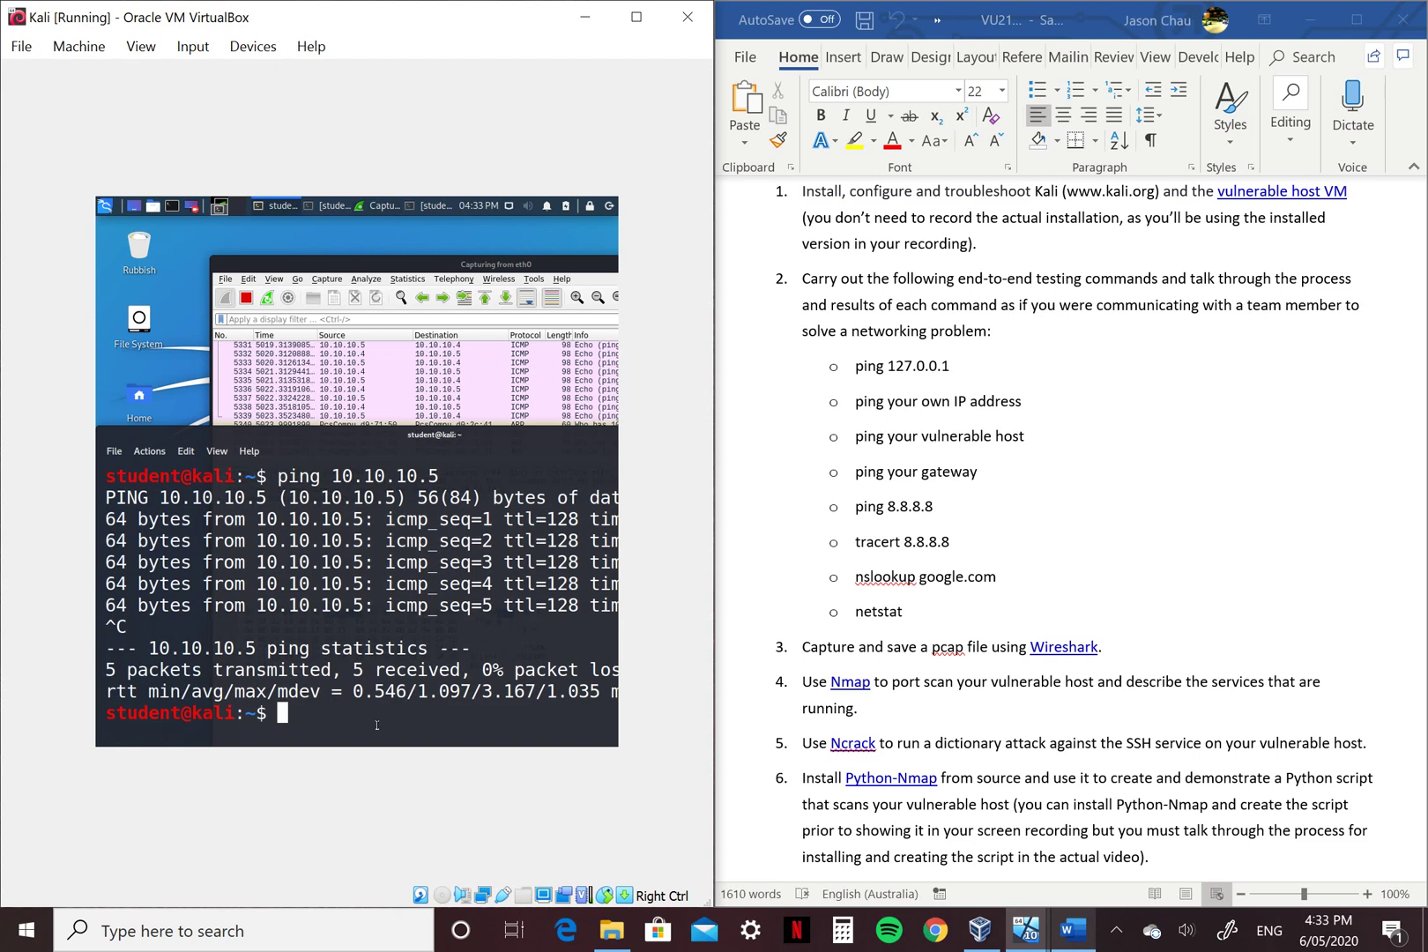
{"action": "key", "text": "Up"}
{"action": "key", "text": "BackSpace"}
{"action": "type", "text": "4"}
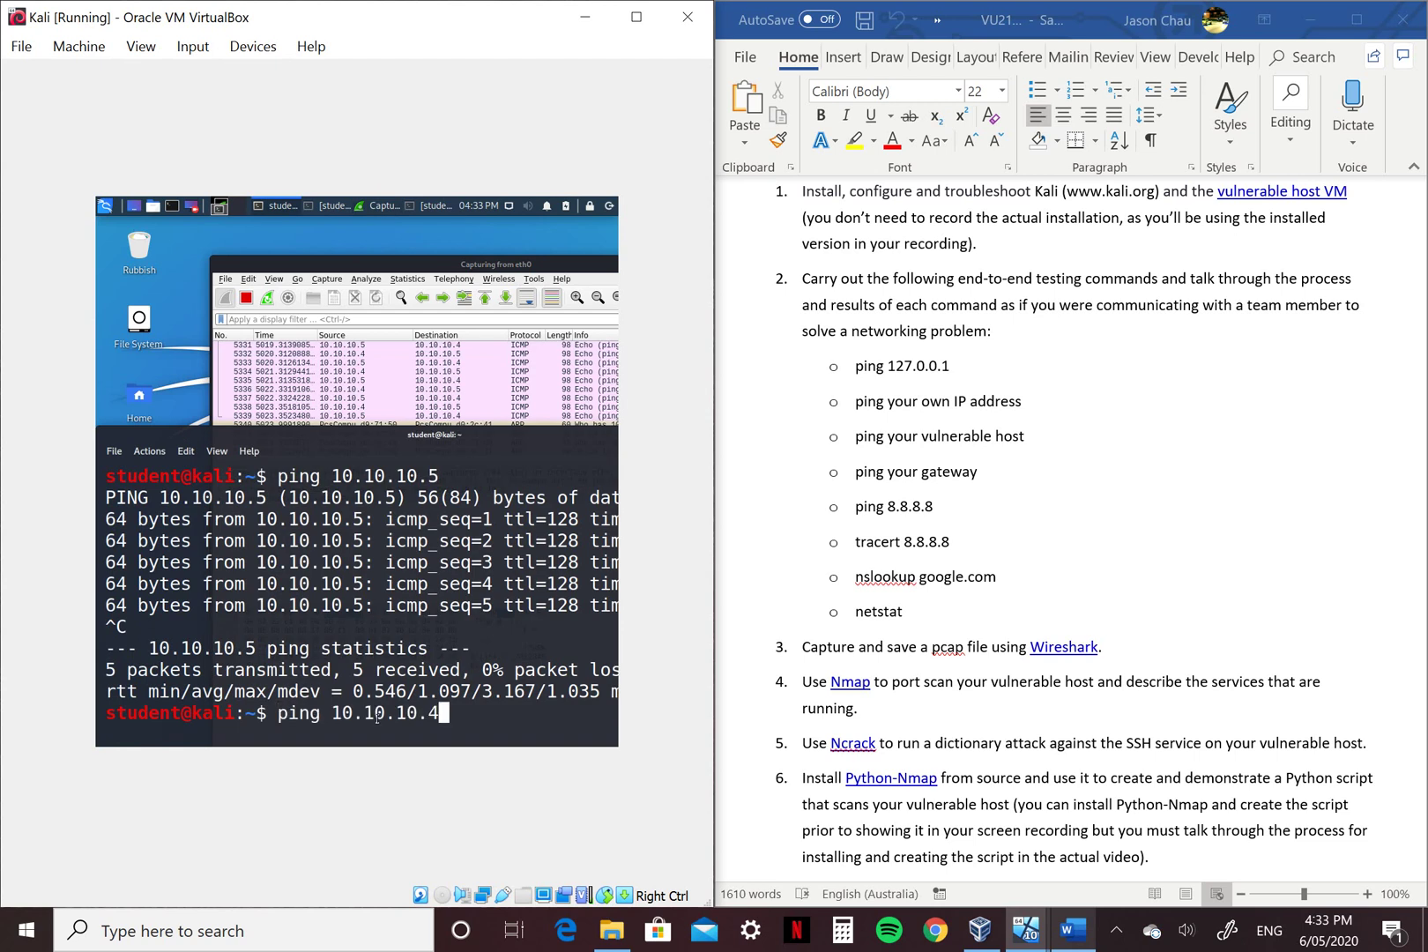
{"action": "key", "text": "Return"}
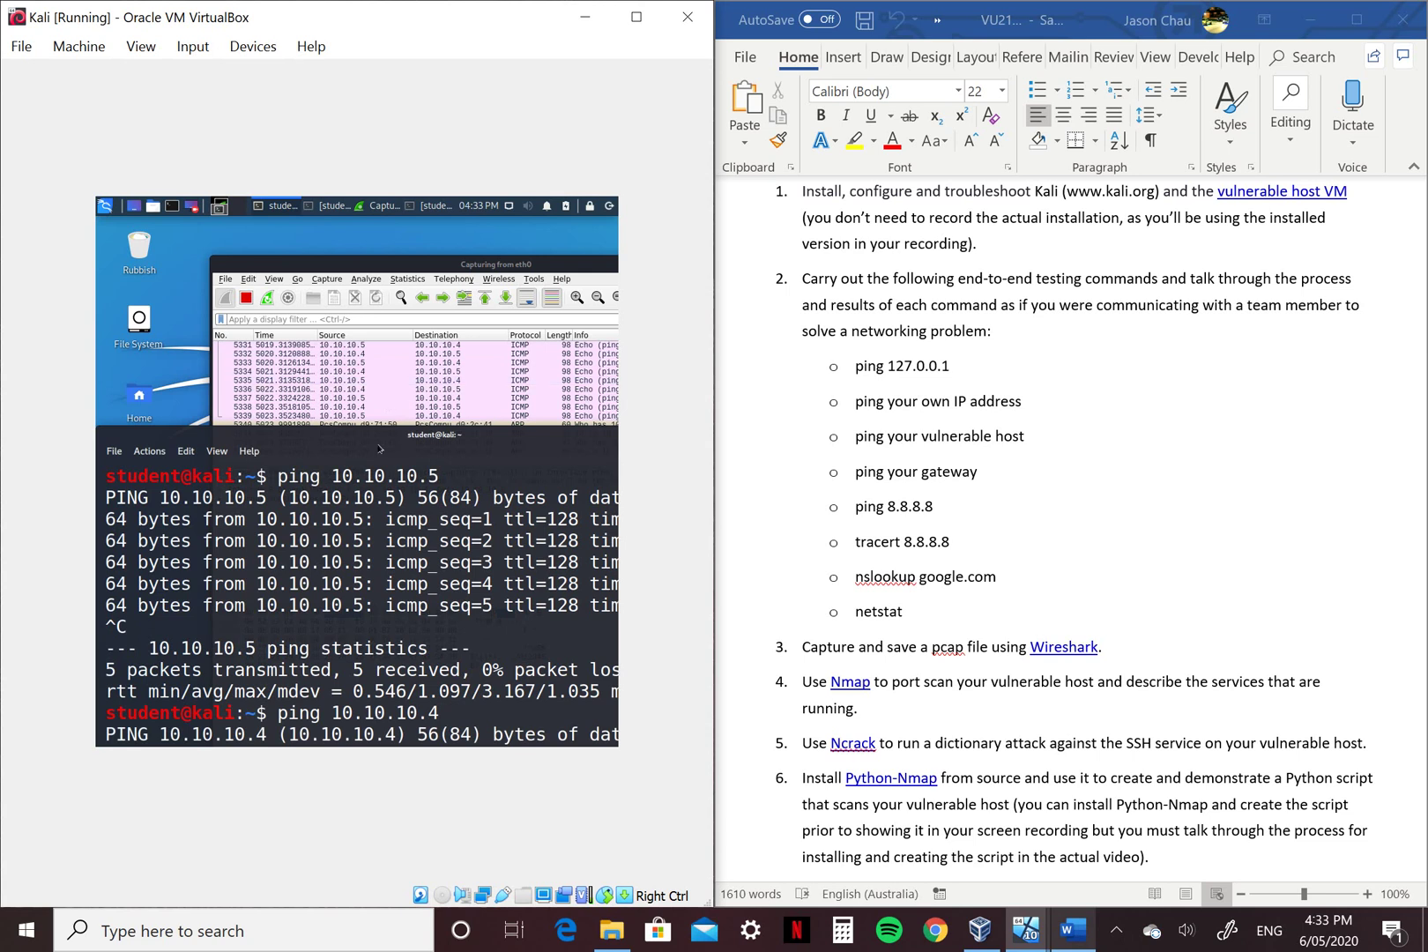
{"action": "left_click_drag", "start_coordinate": [356, 442], "coordinate": [361, 232]}
{"action": "key", "text": "ctrl+c"}
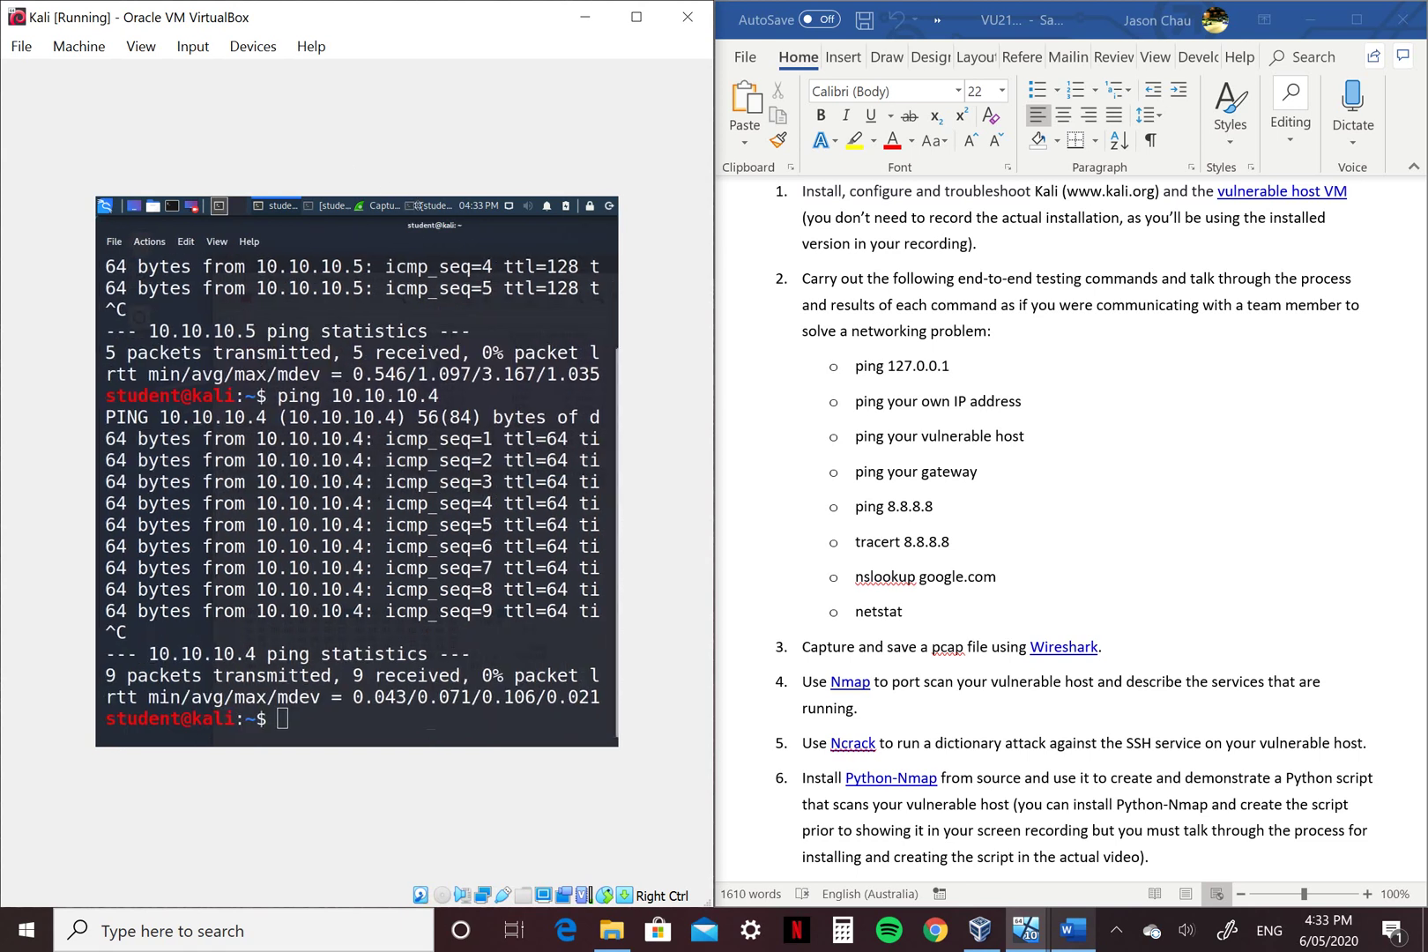
{"action": "mouse_move", "coordinate": [419, 232]}
{"action": "left_mouse_down"}
{"action": "mouse_move", "coordinate": [429, 350]}
{"action": "mouse_move", "coordinate": [301, 614]}
{"action": "left_mouse_up"}
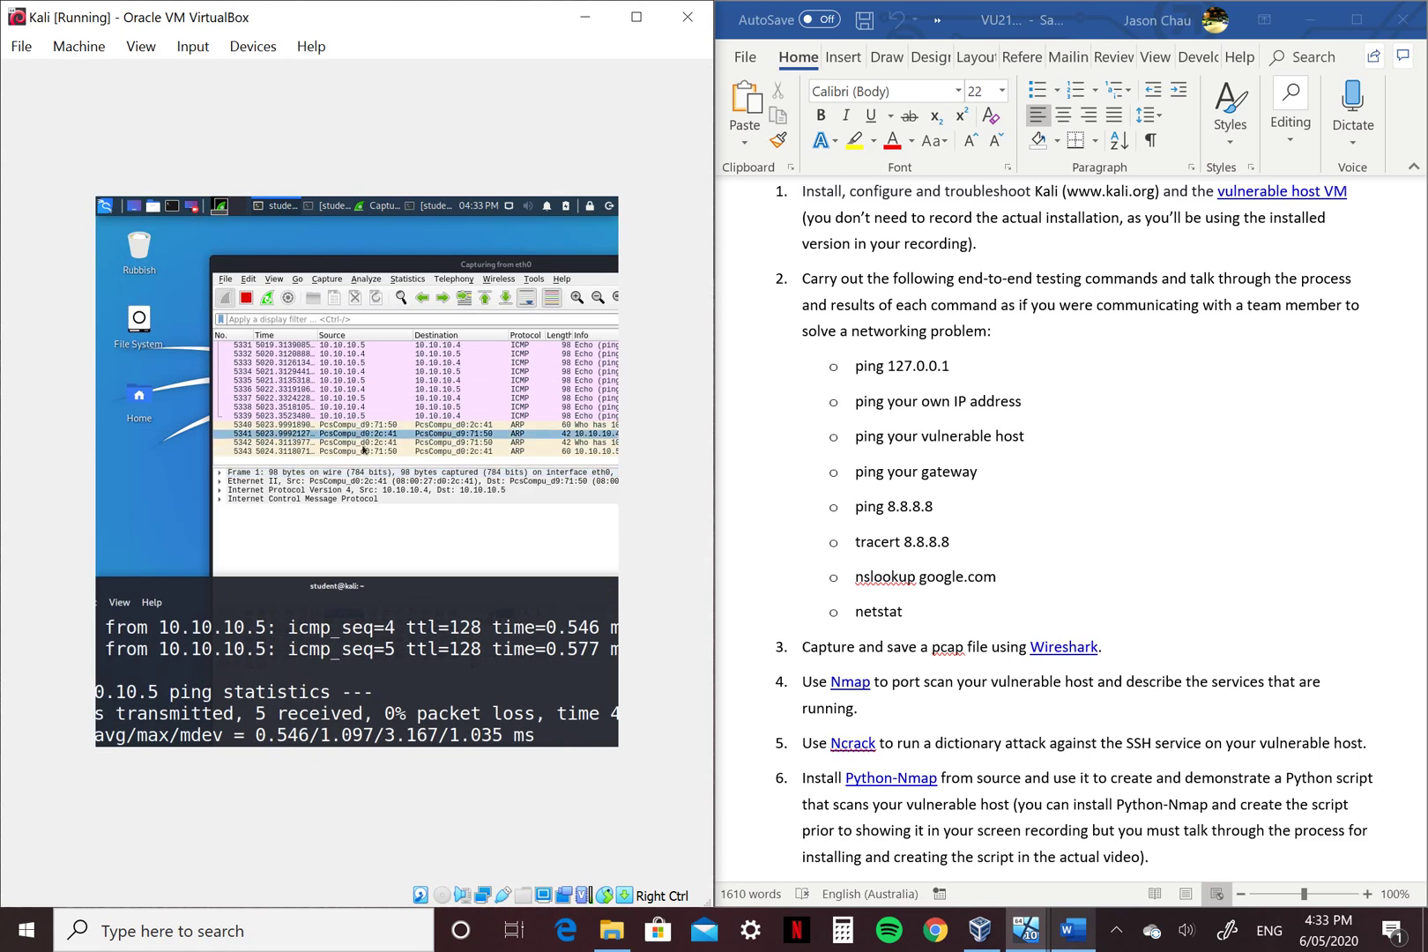
{"action": "left_click", "coordinate": [416, 271]}
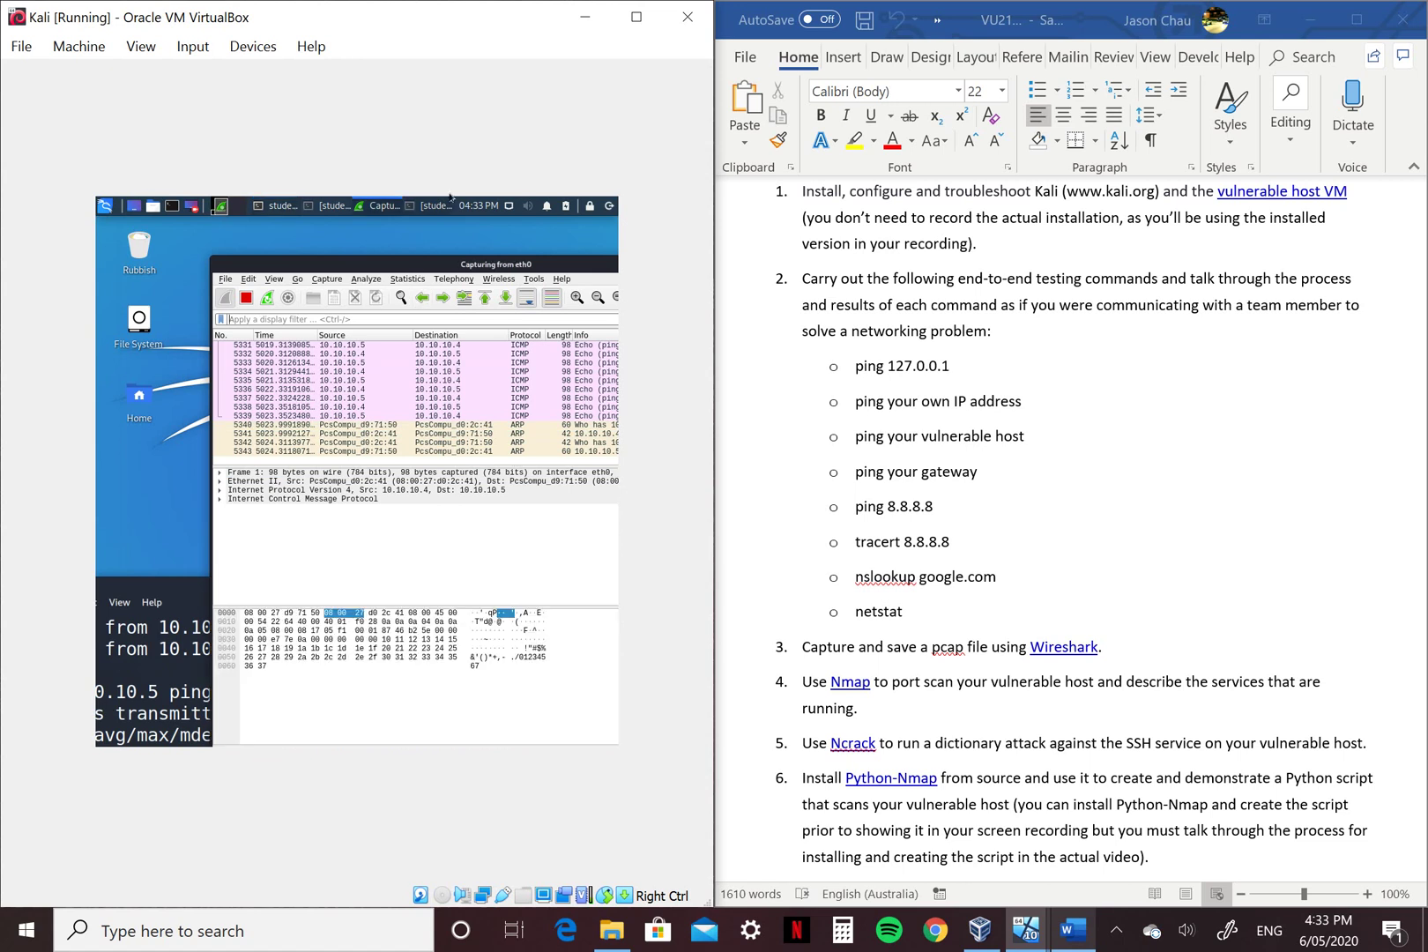
{"action": "left_click", "coordinate": [191, 589]}
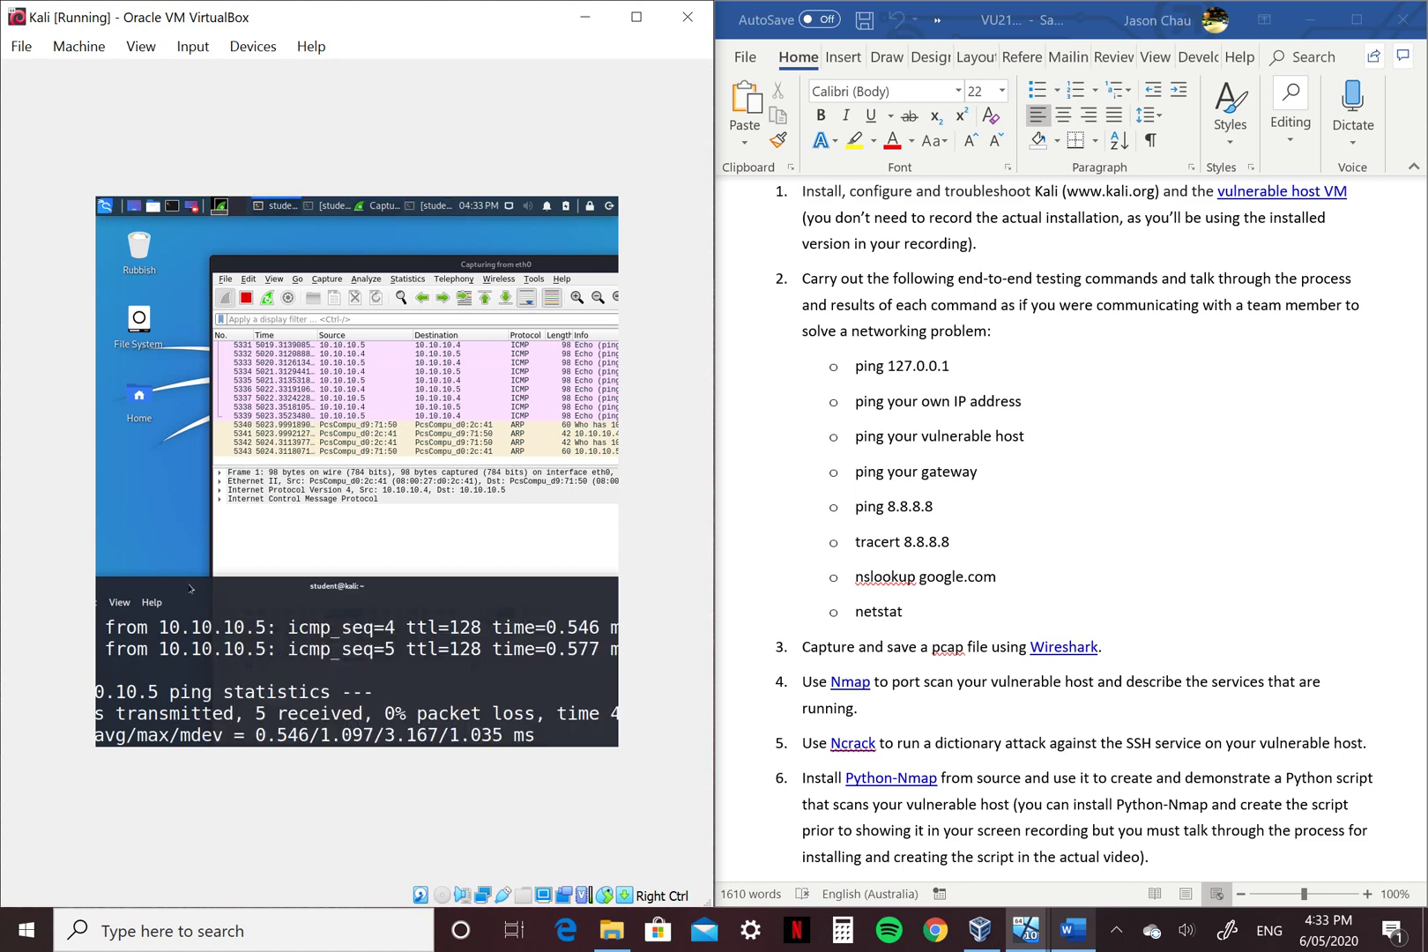
{"action": "left_click_drag", "start_coordinate": [251, 598], "coordinate": [341, 185]}
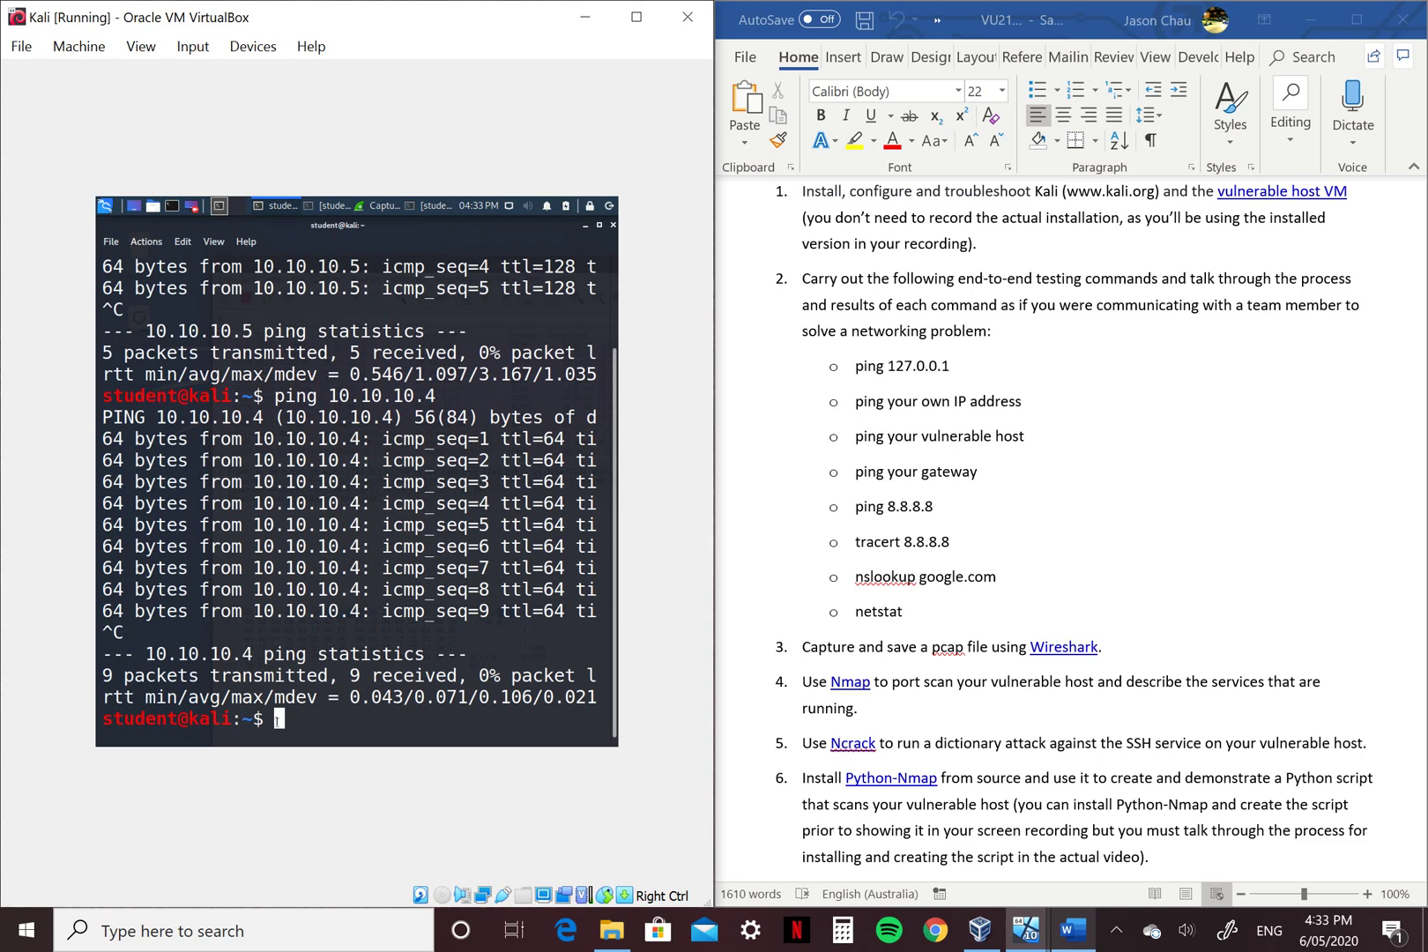
{"action": "type", "text": "ftp"}
{"action": "type", "text": " 10."}
{"action": "type", "text": "10"}
{"action": "type", "text": ".10."}
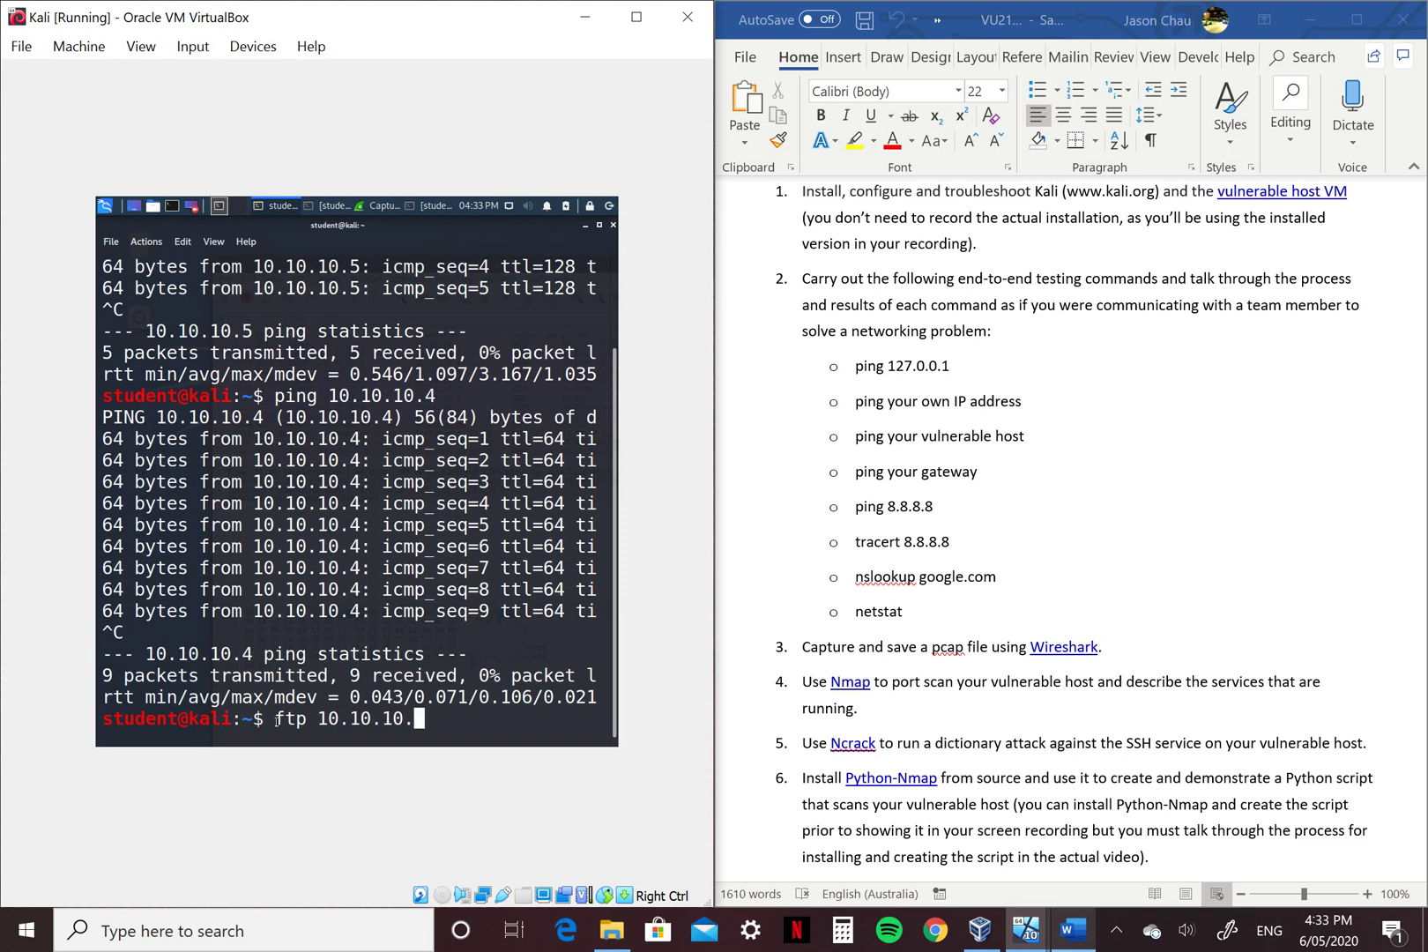
{"action": "type", "text": "5"}
Step: Run 'ftp 10.10.10.5' and log in as Student with the password
{"action": "key", "text": "Return"}
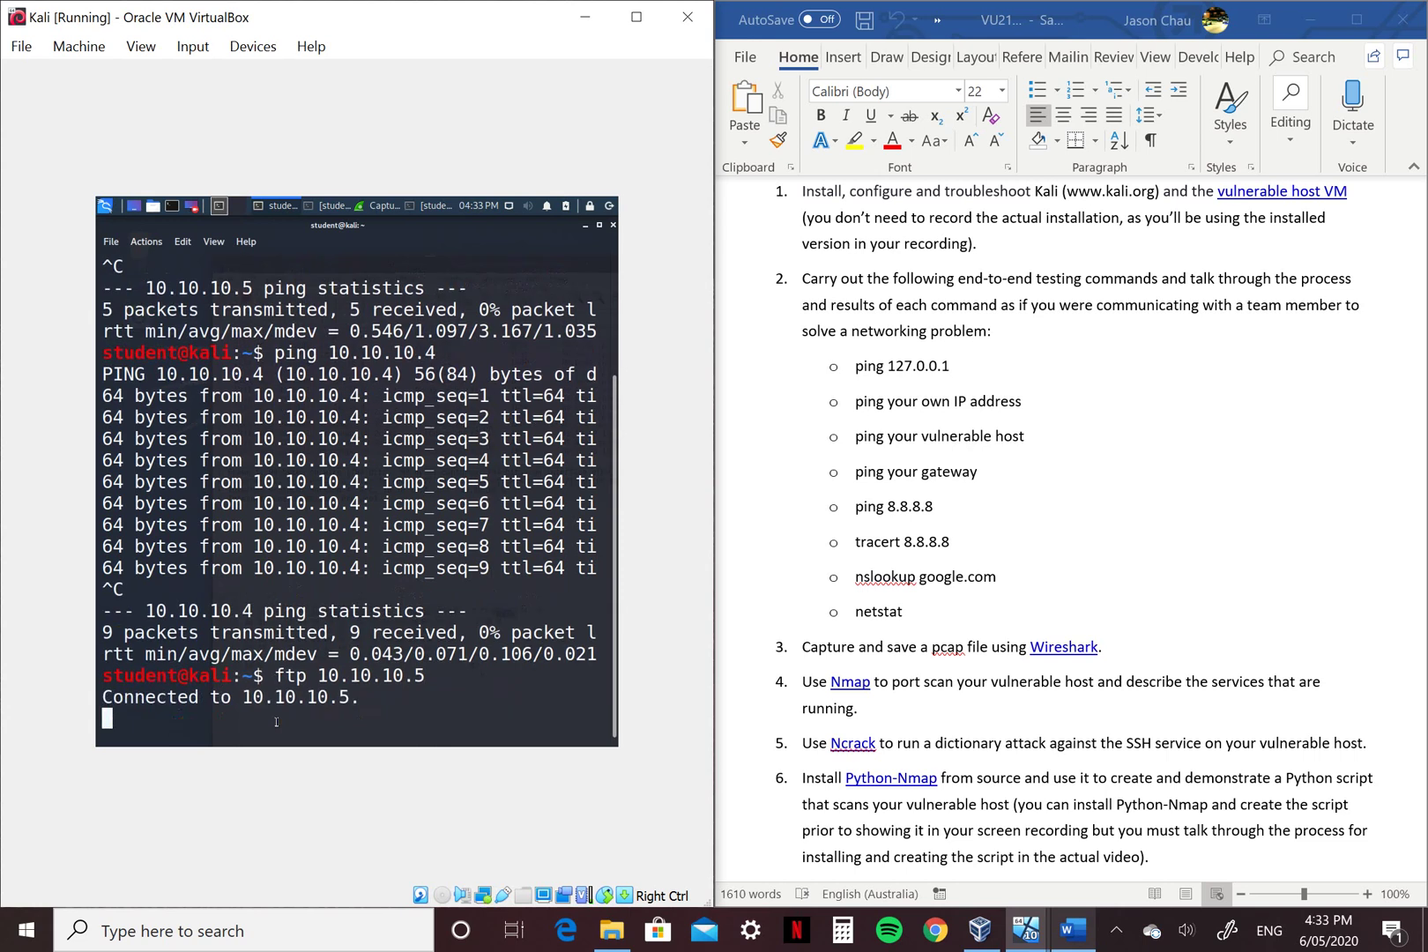
{"action": "type", "text": "S"}
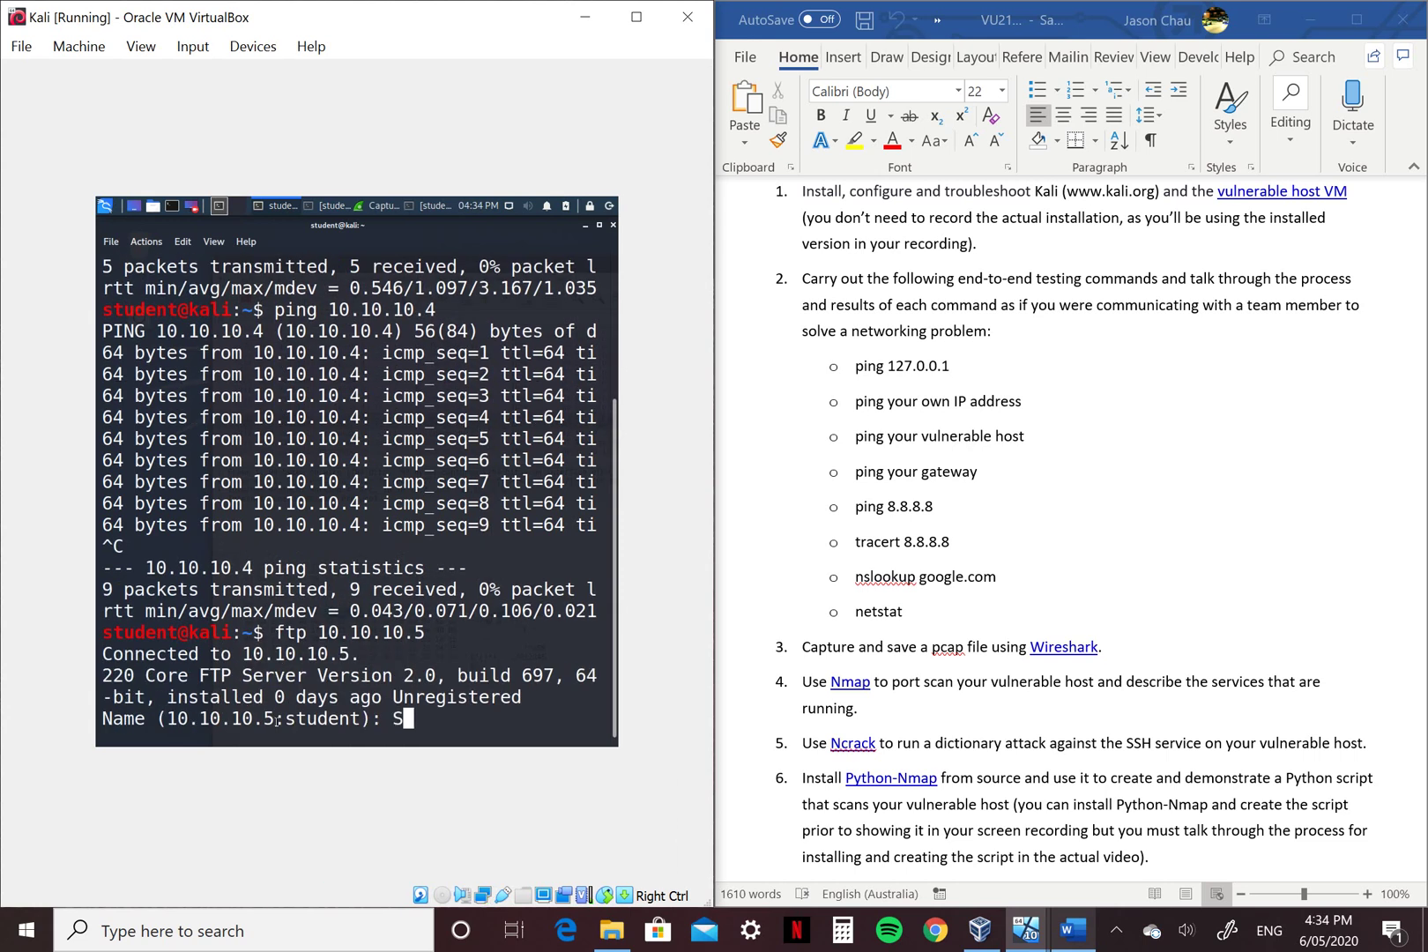
{"action": "type", "text": "tuden"}
{"action": "type", "text": "t"}
{"action": "key", "text": "Return"}
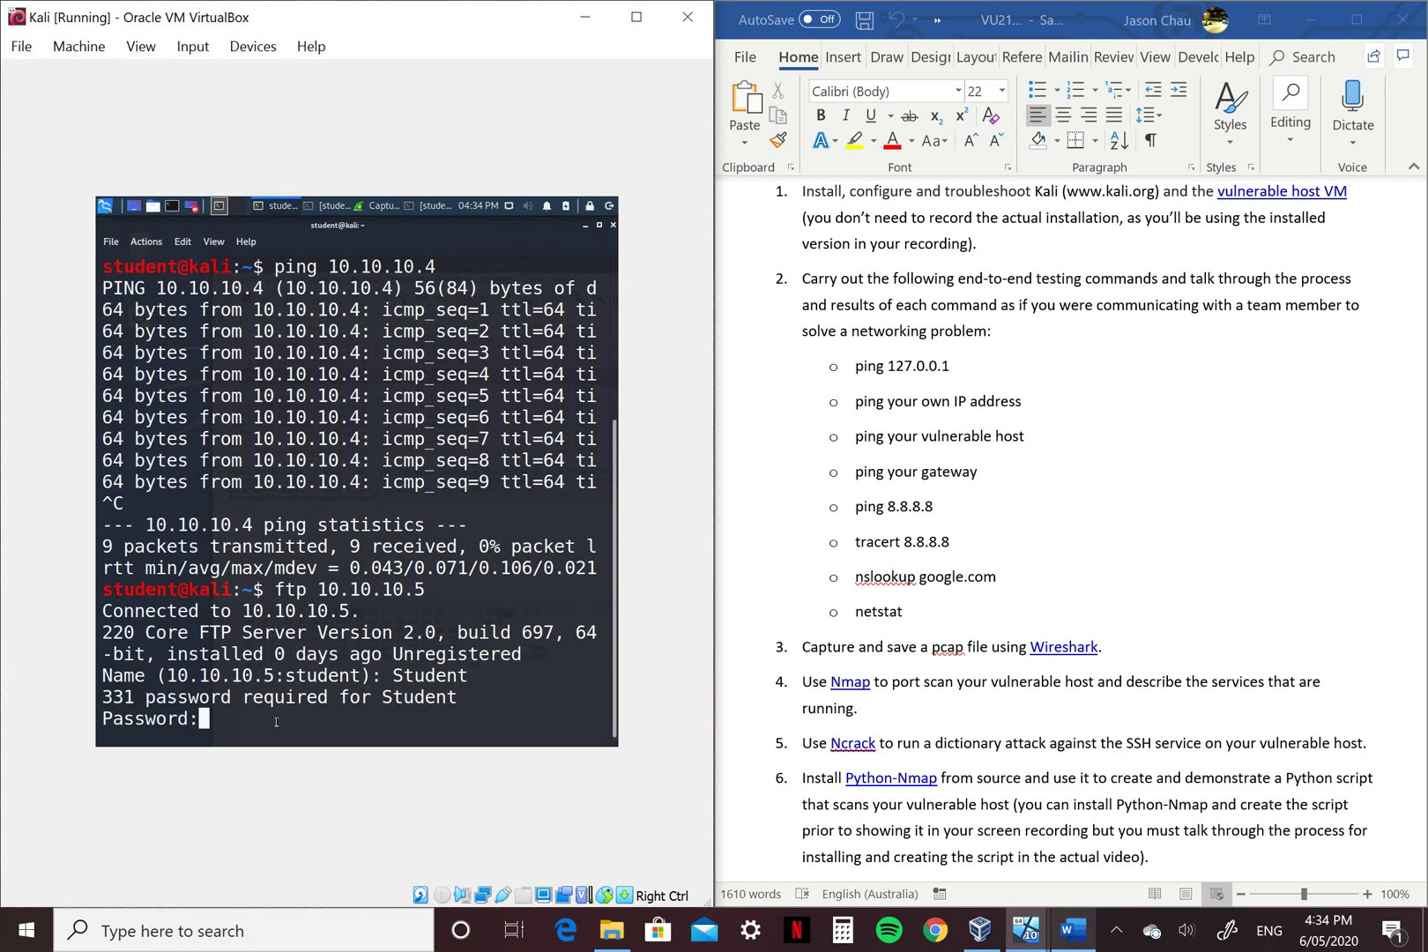
{"action": "key", "text": "Return"}
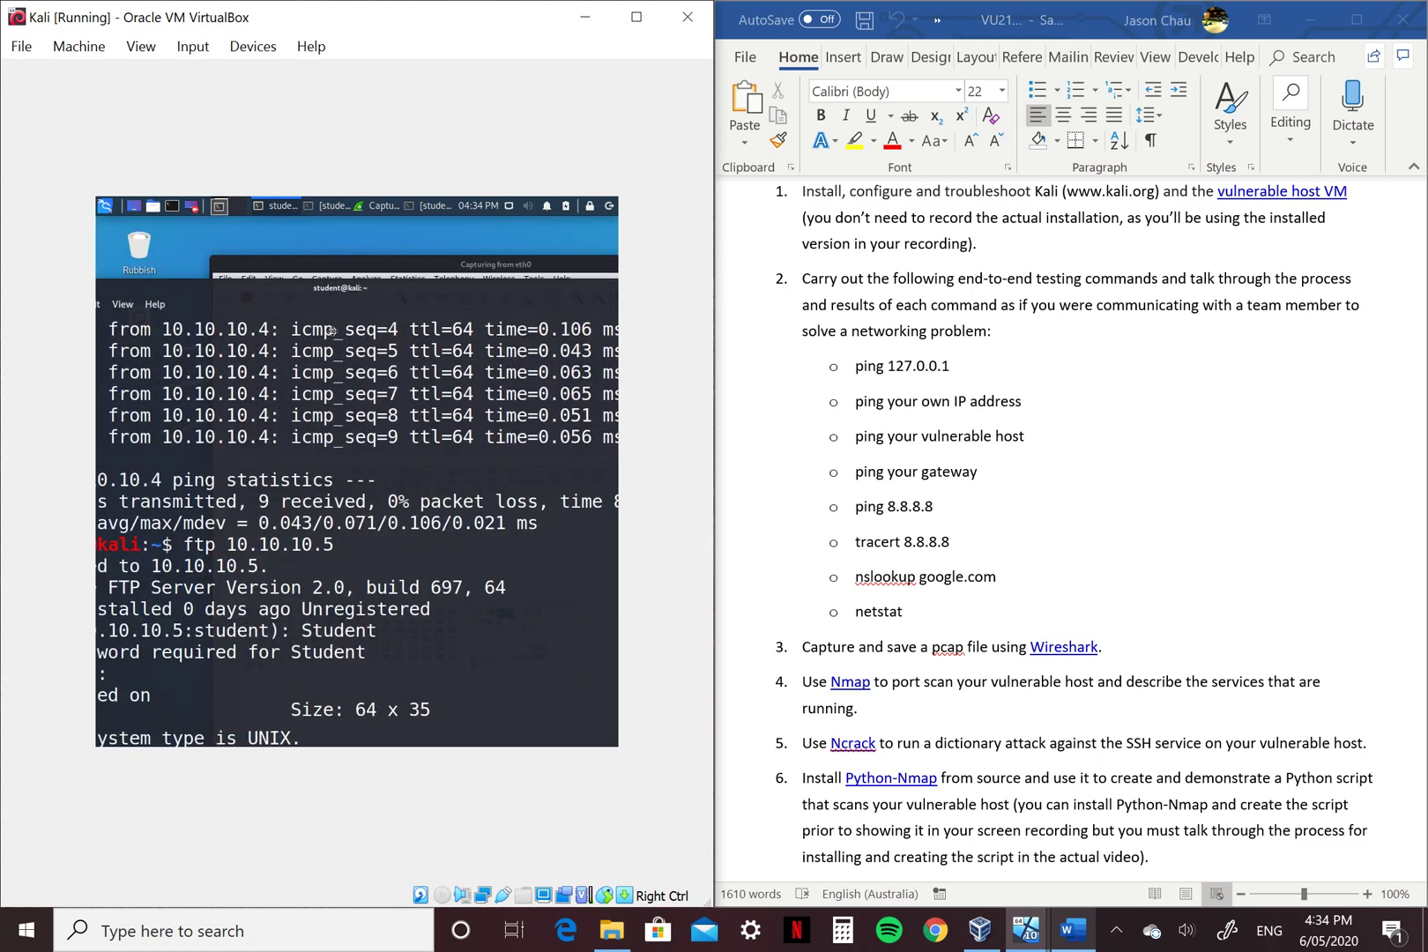
{"action": "left_click_drag", "start_coordinate": [340, 218], "coordinate": [320, 557]}
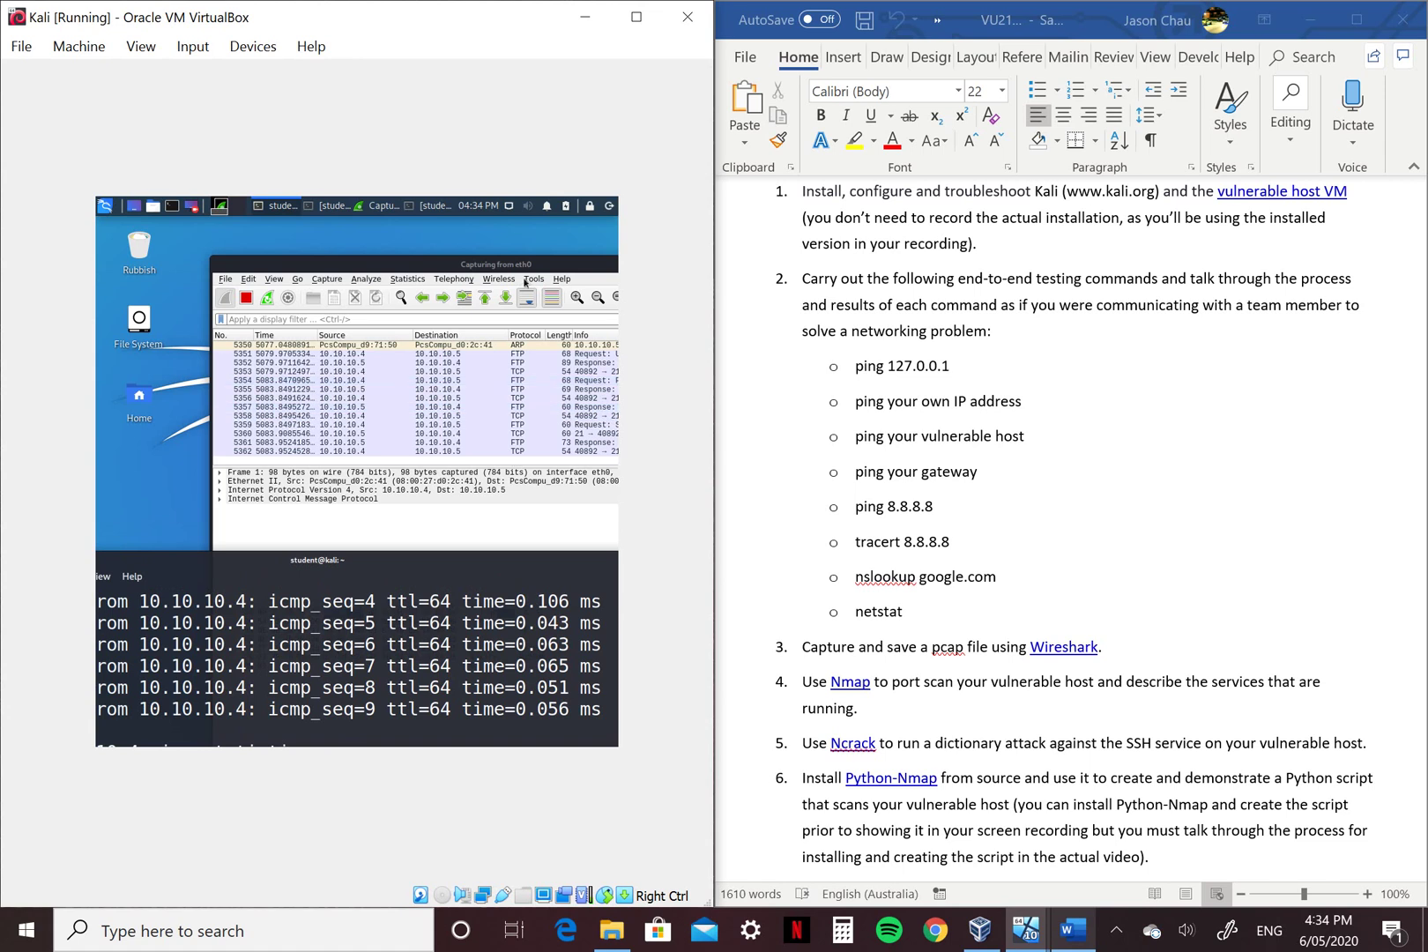
Step: Raise the Wireshark window and stop the eth0 packet capture
{"action": "left_click_drag", "start_coordinate": [513, 265], "coordinate": [409, 265]}
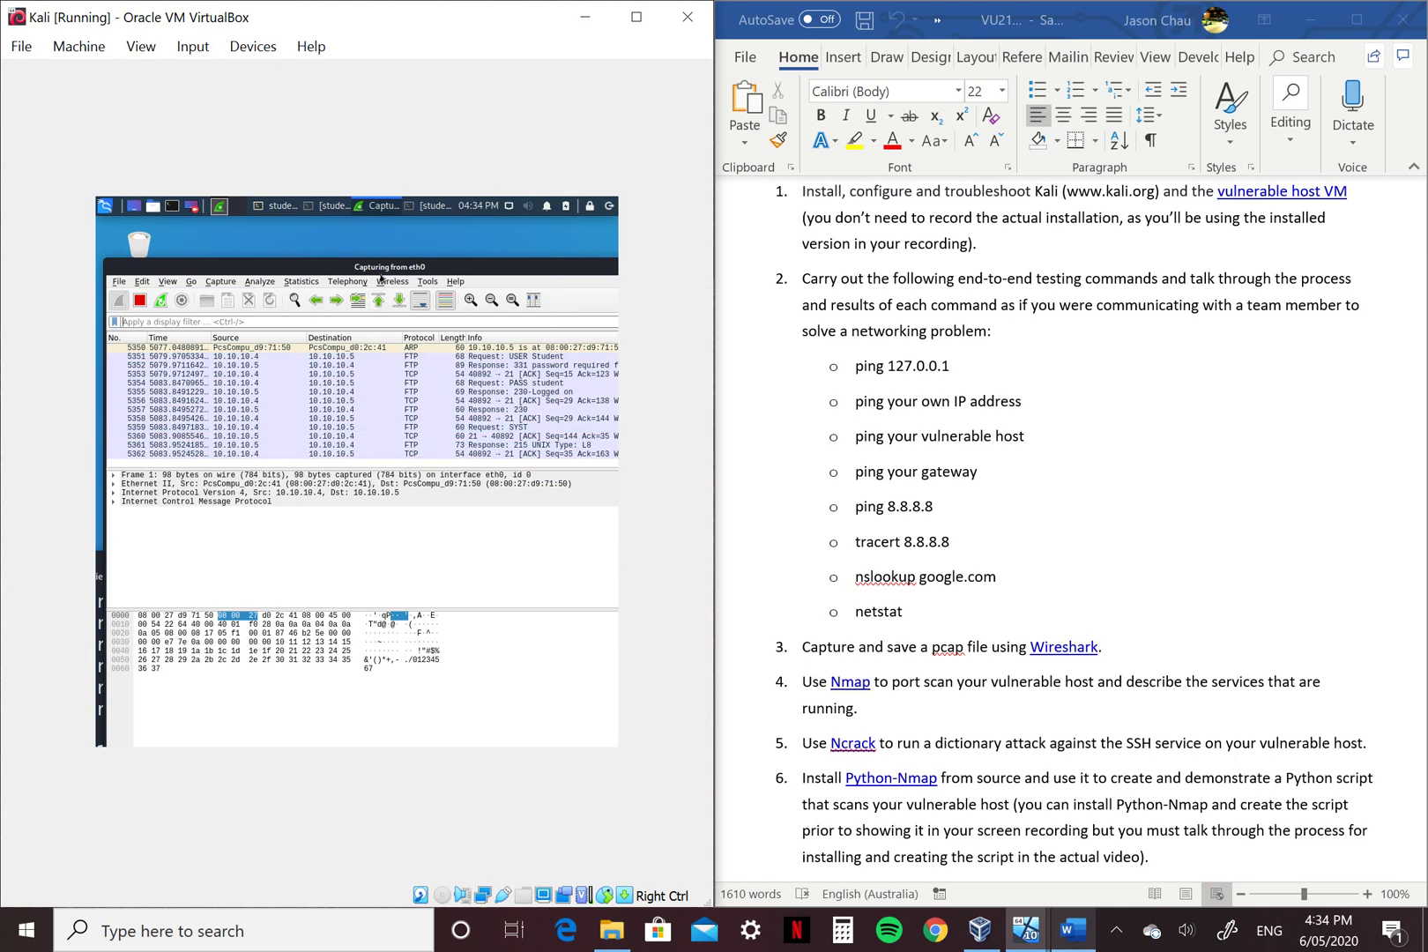
{"action": "left_click_drag", "start_coordinate": [381, 274], "coordinate": [419, 270]}
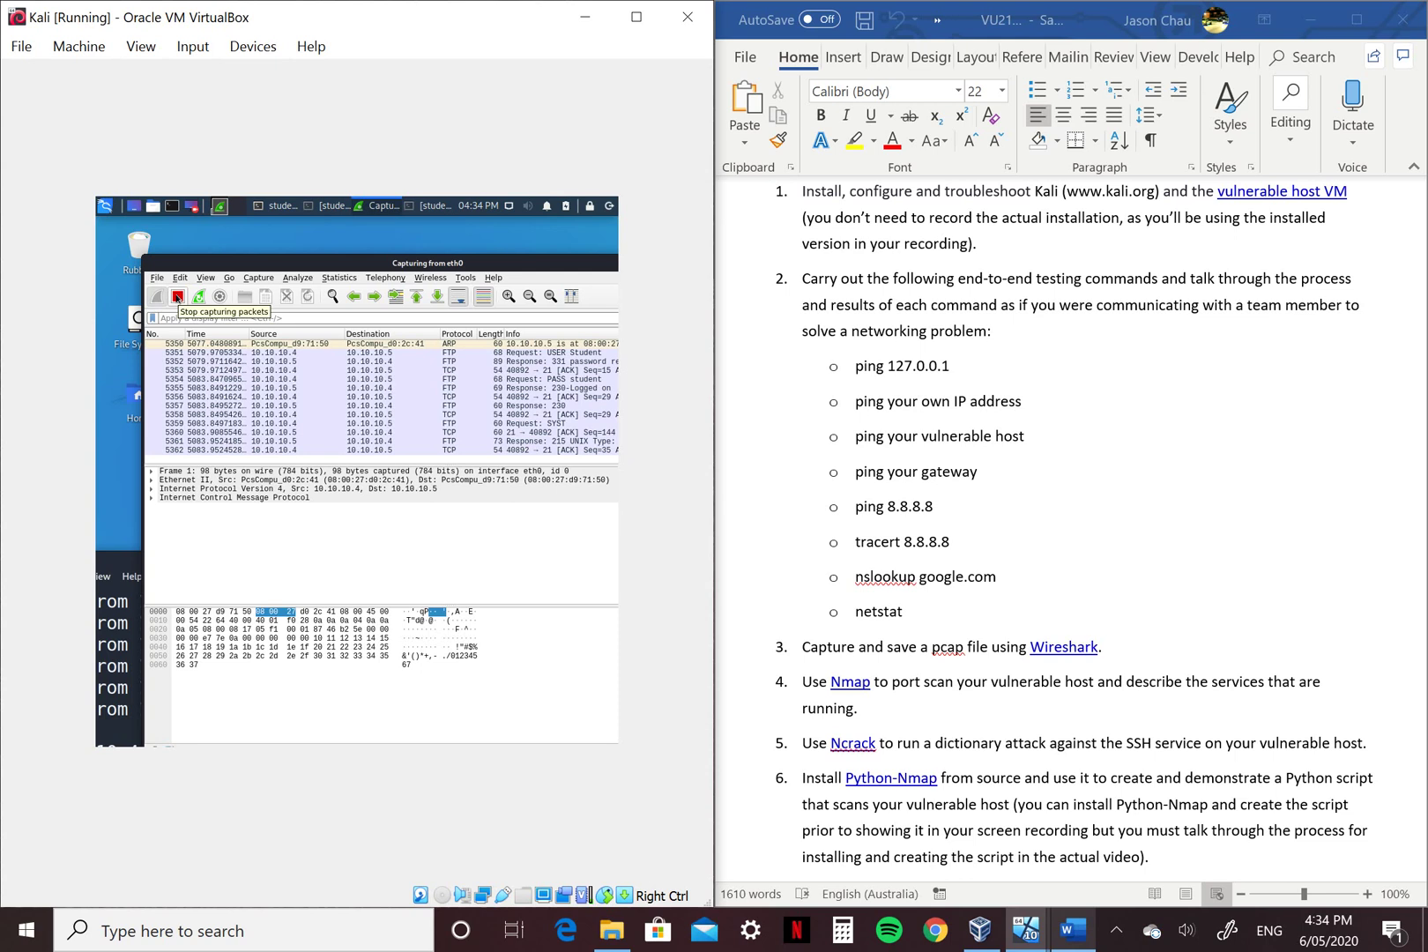
{"action": "left_click", "coordinate": [177, 296]}
Step: Start Save As and browse to the /home/student folder
{"action": "left_click", "coordinate": [154, 278]}
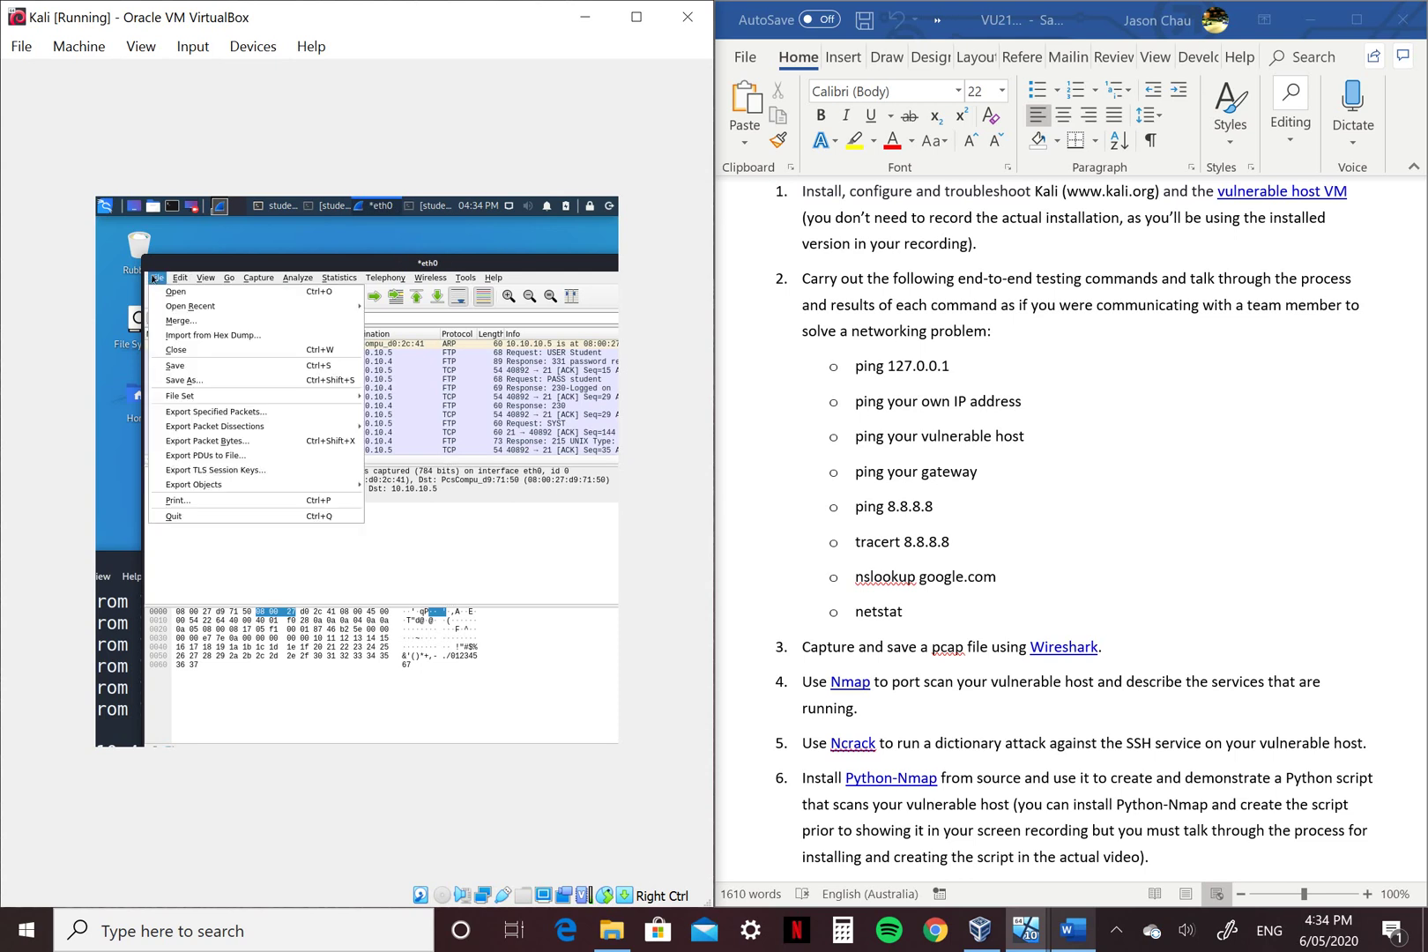
{"action": "left_click", "coordinate": [184, 380]}
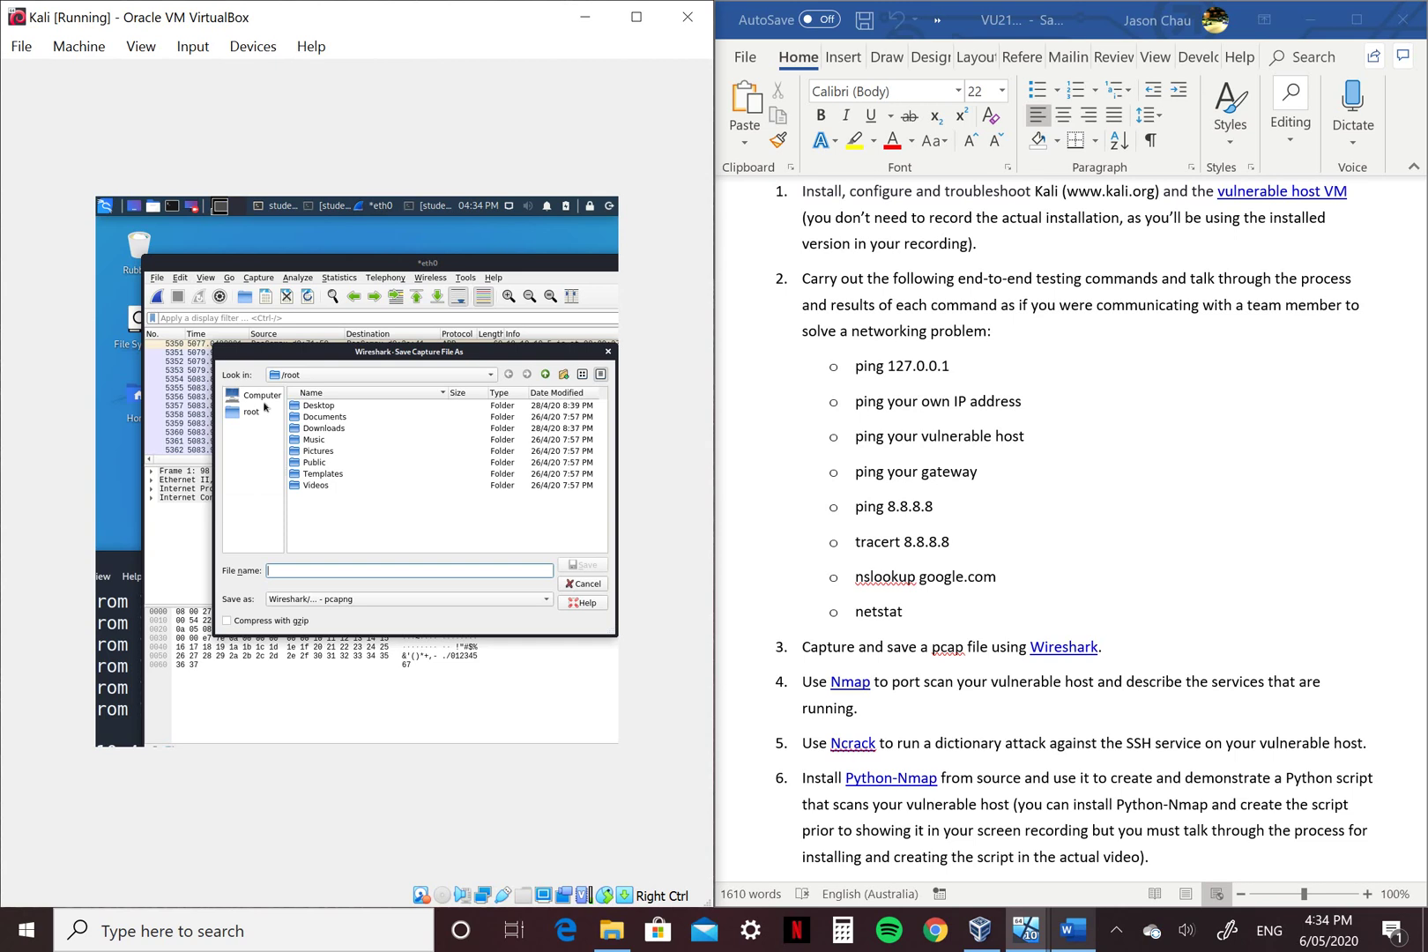
{"action": "left_click", "coordinate": [266, 400]}
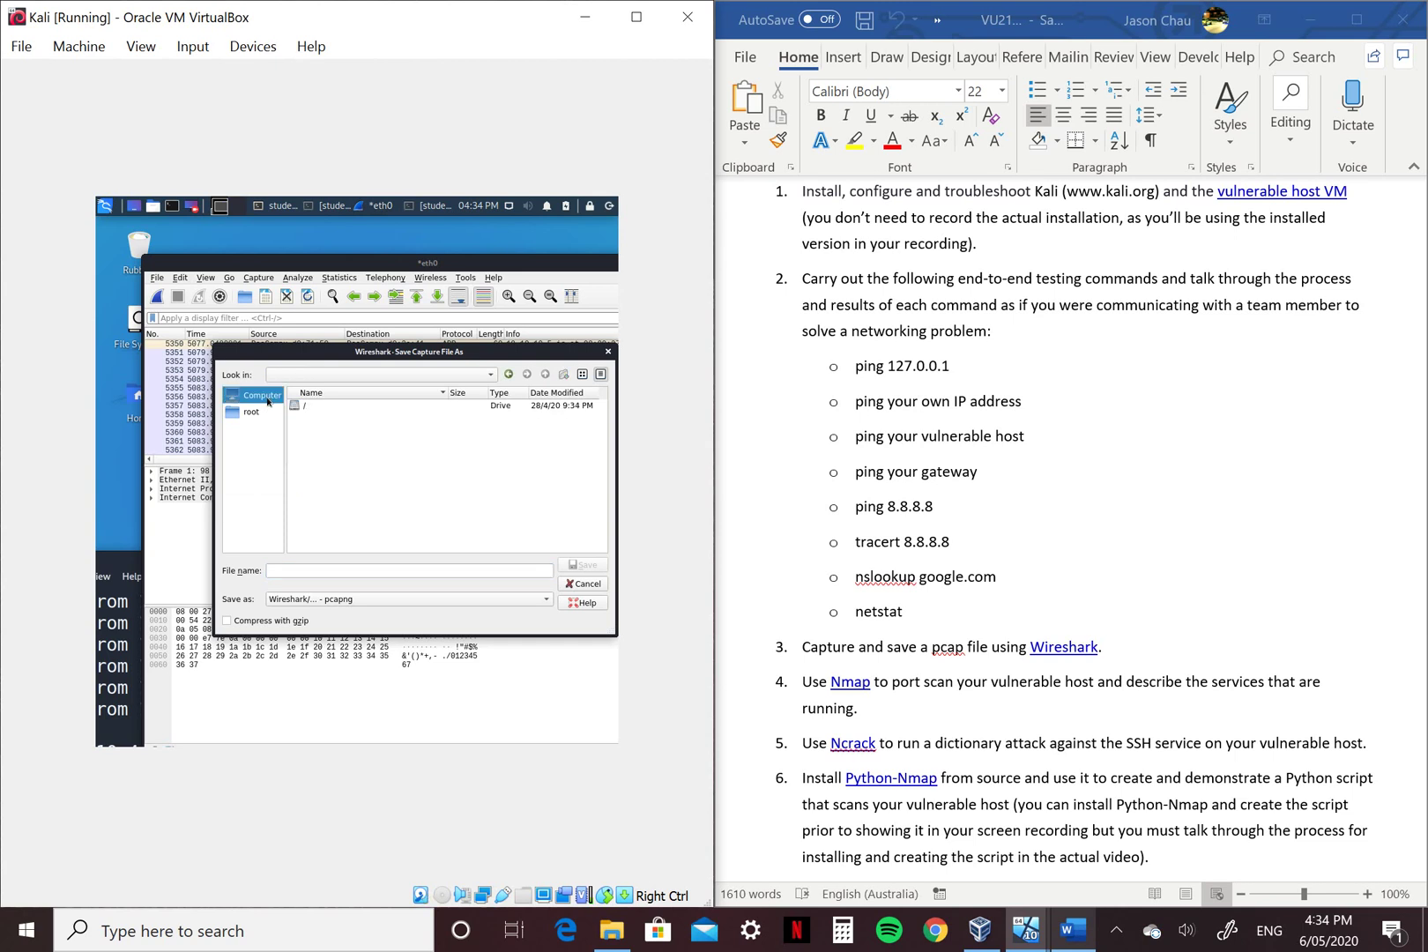
{"action": "double_click", "coordinate": [321, 413]}
{"action": "scroll", "coordinate": [327, 435], "scroll_direction": "down", "scroll_amount": 3}
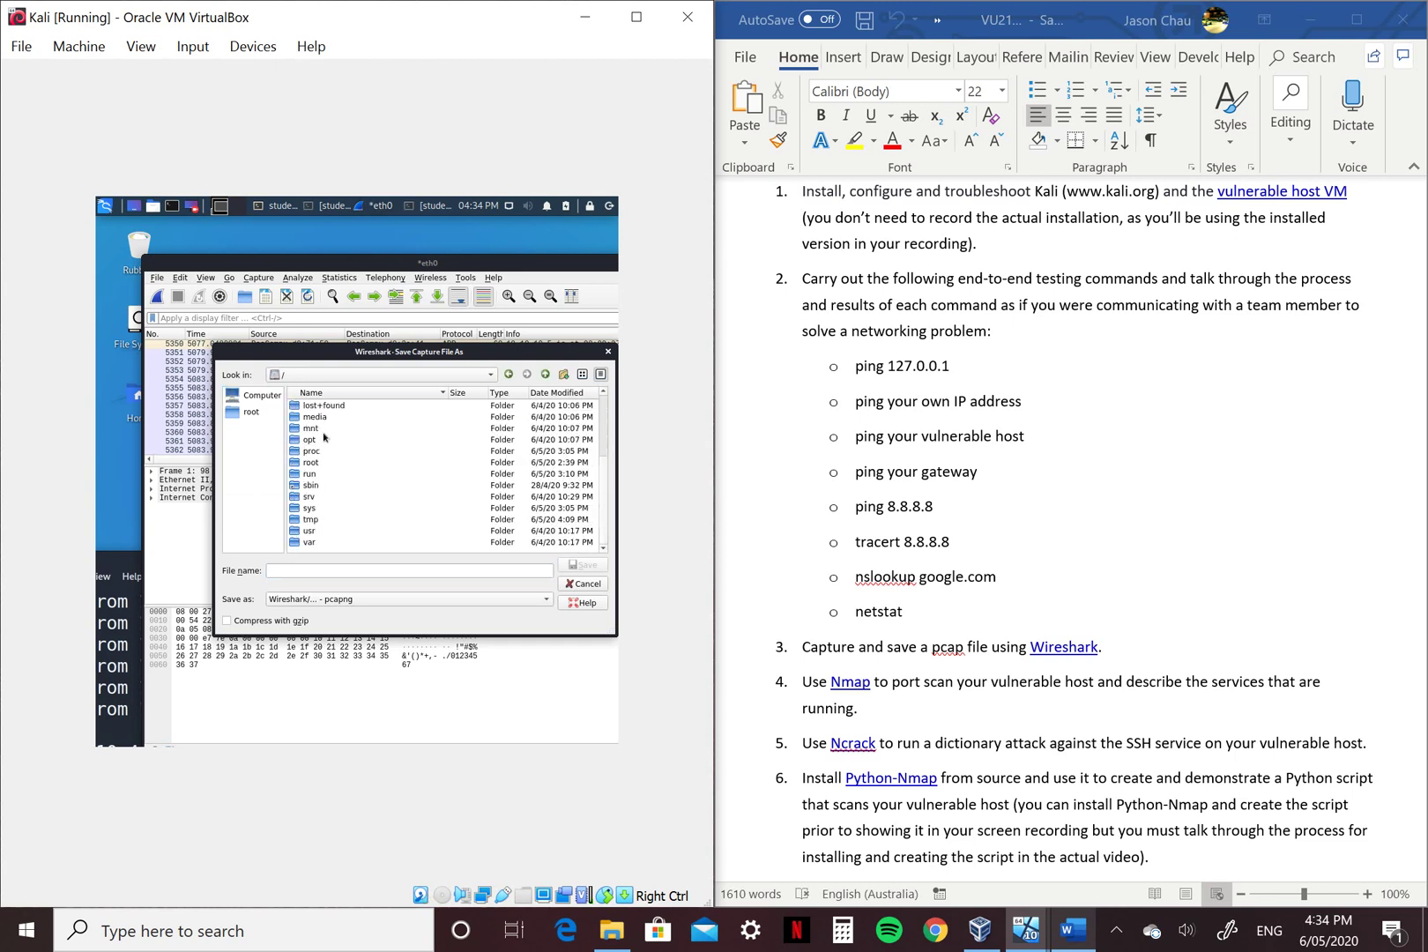
{"action": "scroll", "coordinate": [329, 452], "scroll_direction": "up", "scroll_amount": 3}
{"action": "left_click", "coordinate": [321, 451]}
{"action": "double_click", "coordinate": [321, 450]}
{"action": "double_click", "coordinate": [336, 409]}
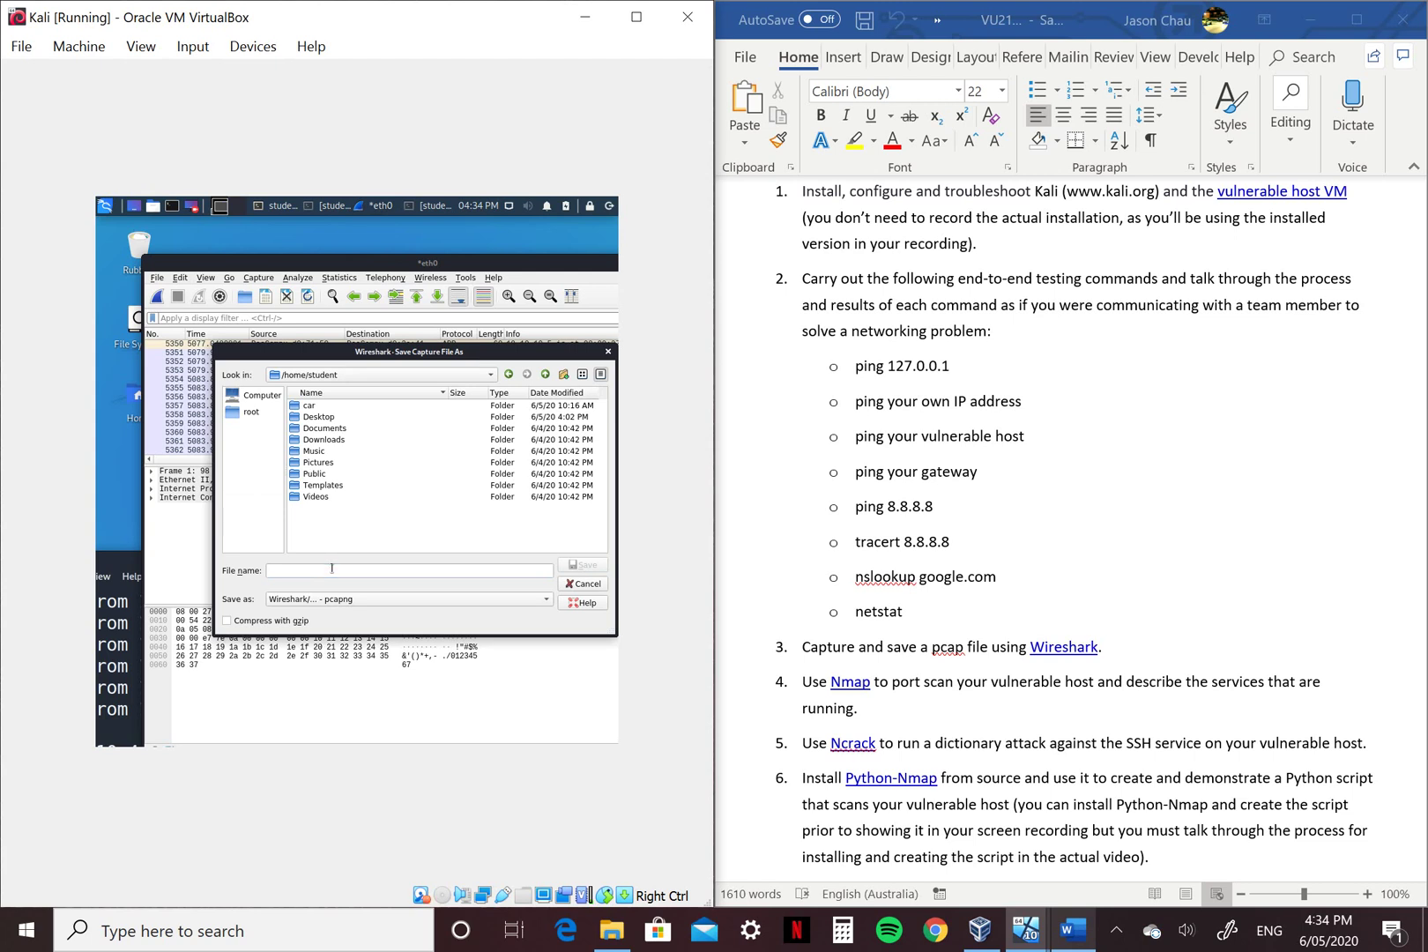
Step: Save the capture as wireshark.pcap in pcap format
{"action": "left_click", "coordinate": [332, 569]}
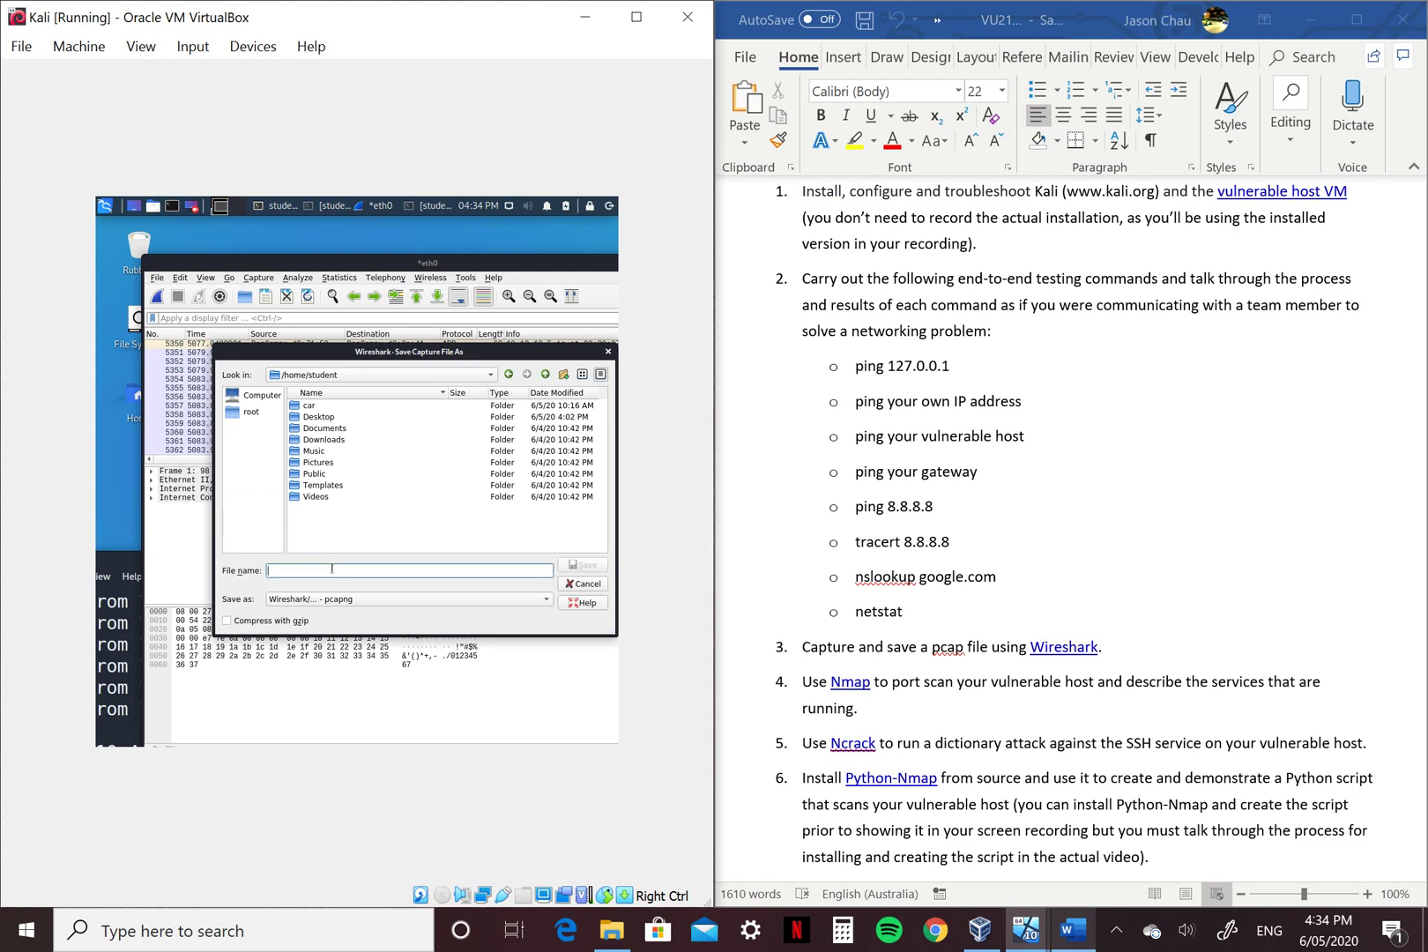
{"action": "type", "text": "wireshark"}
{"action": "left_click", "coordinate": [366, 600]}
{"action": "left_click", "coordinate": [373, 466]}
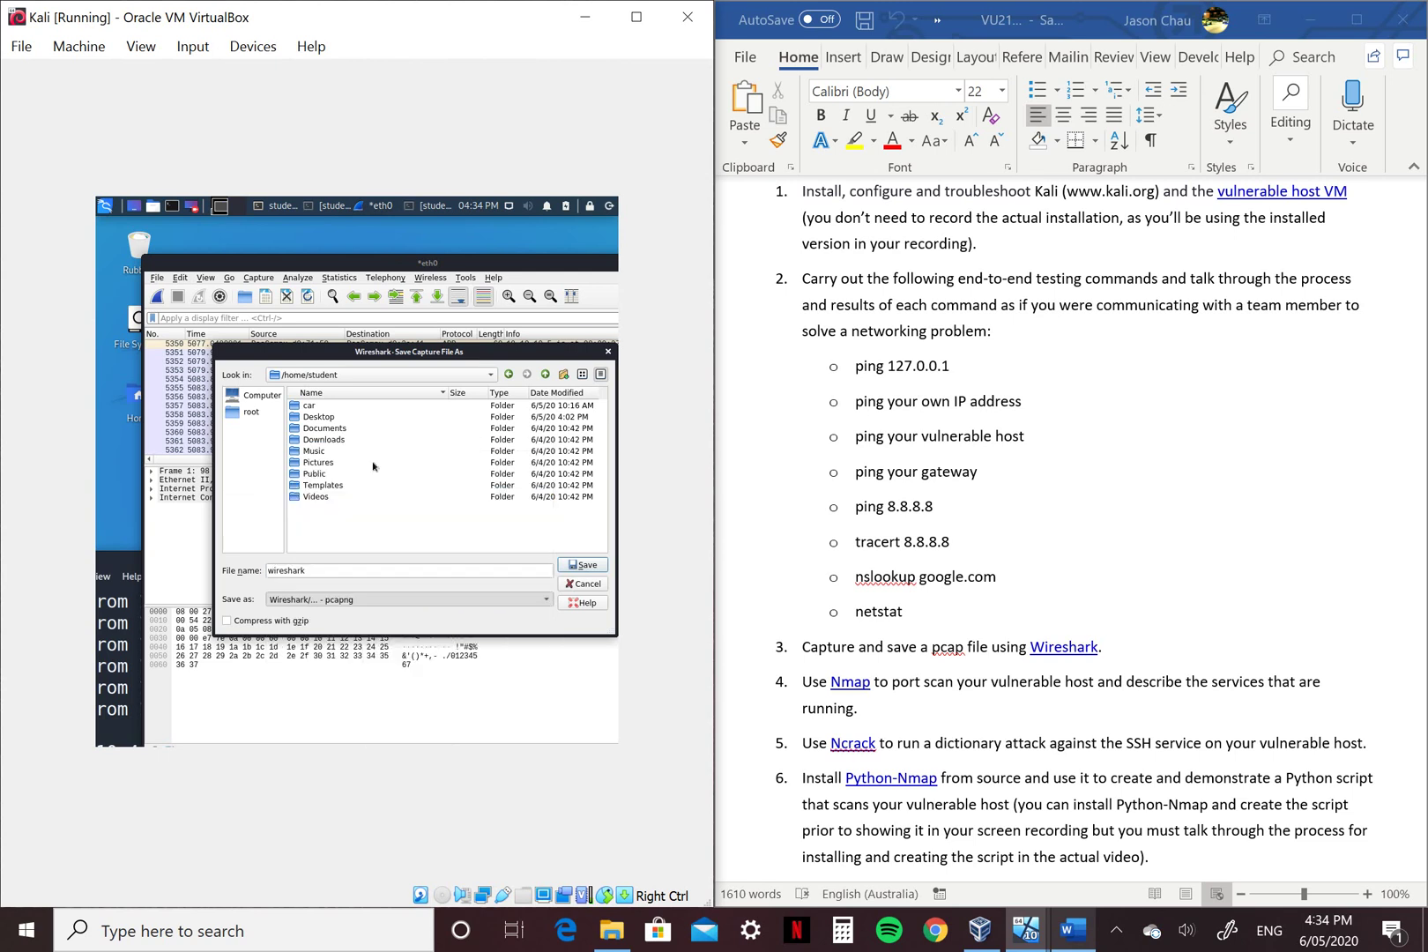
{"action": "left_click", "coordinate": [585, 566]}
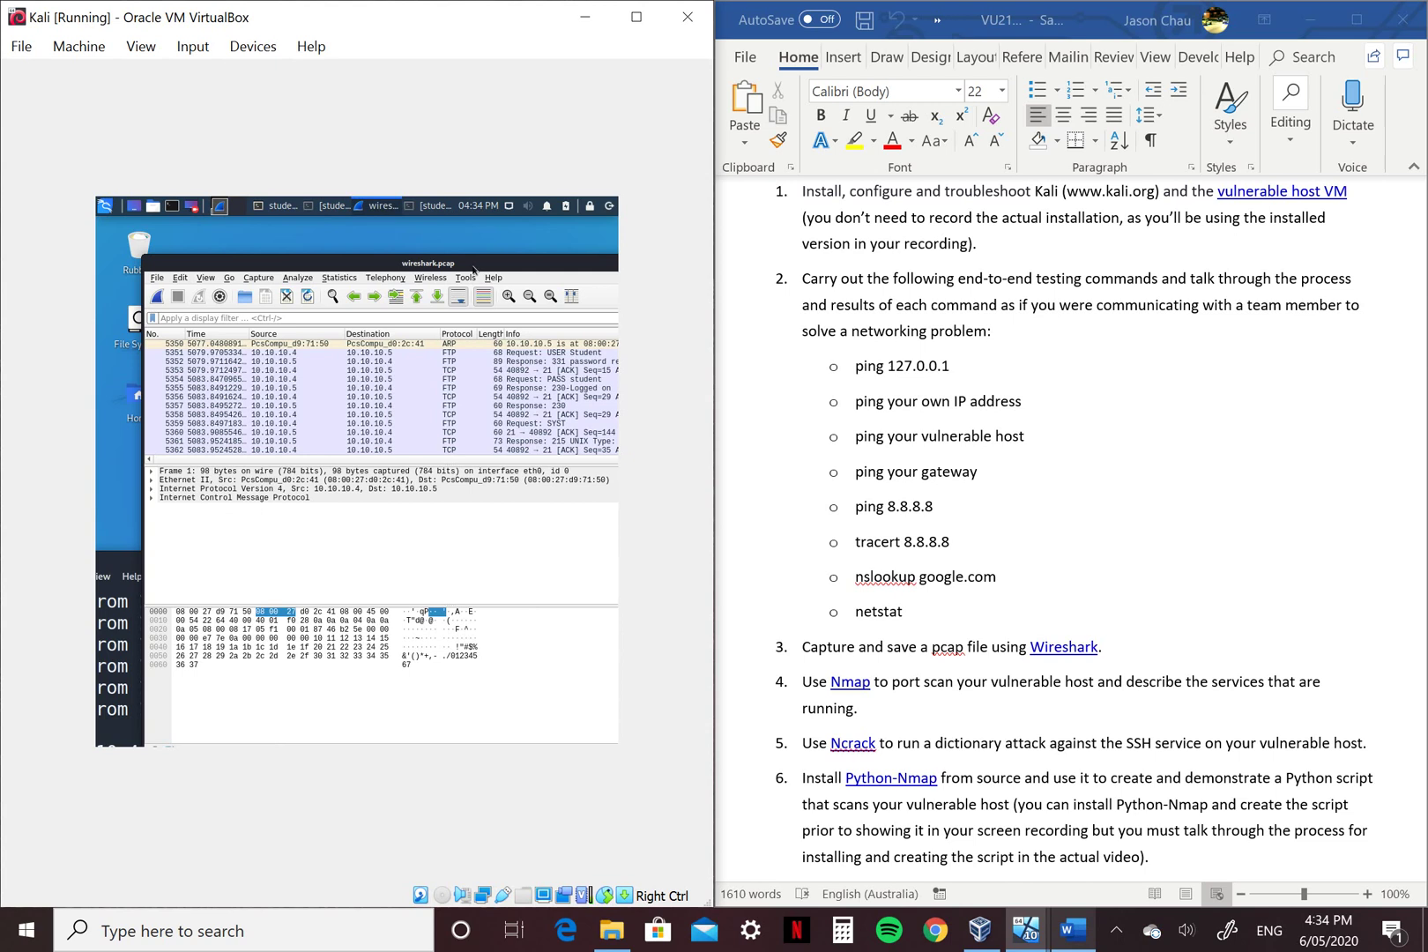
{"action": "mouse_move", "coordinate": [474, 270]}
{"action": "left_mouse_down"}
{"action": "mouse_move", "coordinate": [379, 395]}
{"action": "mouse_move", "coordinate": [483, 410]}
{"action": "left_mouse_up"}
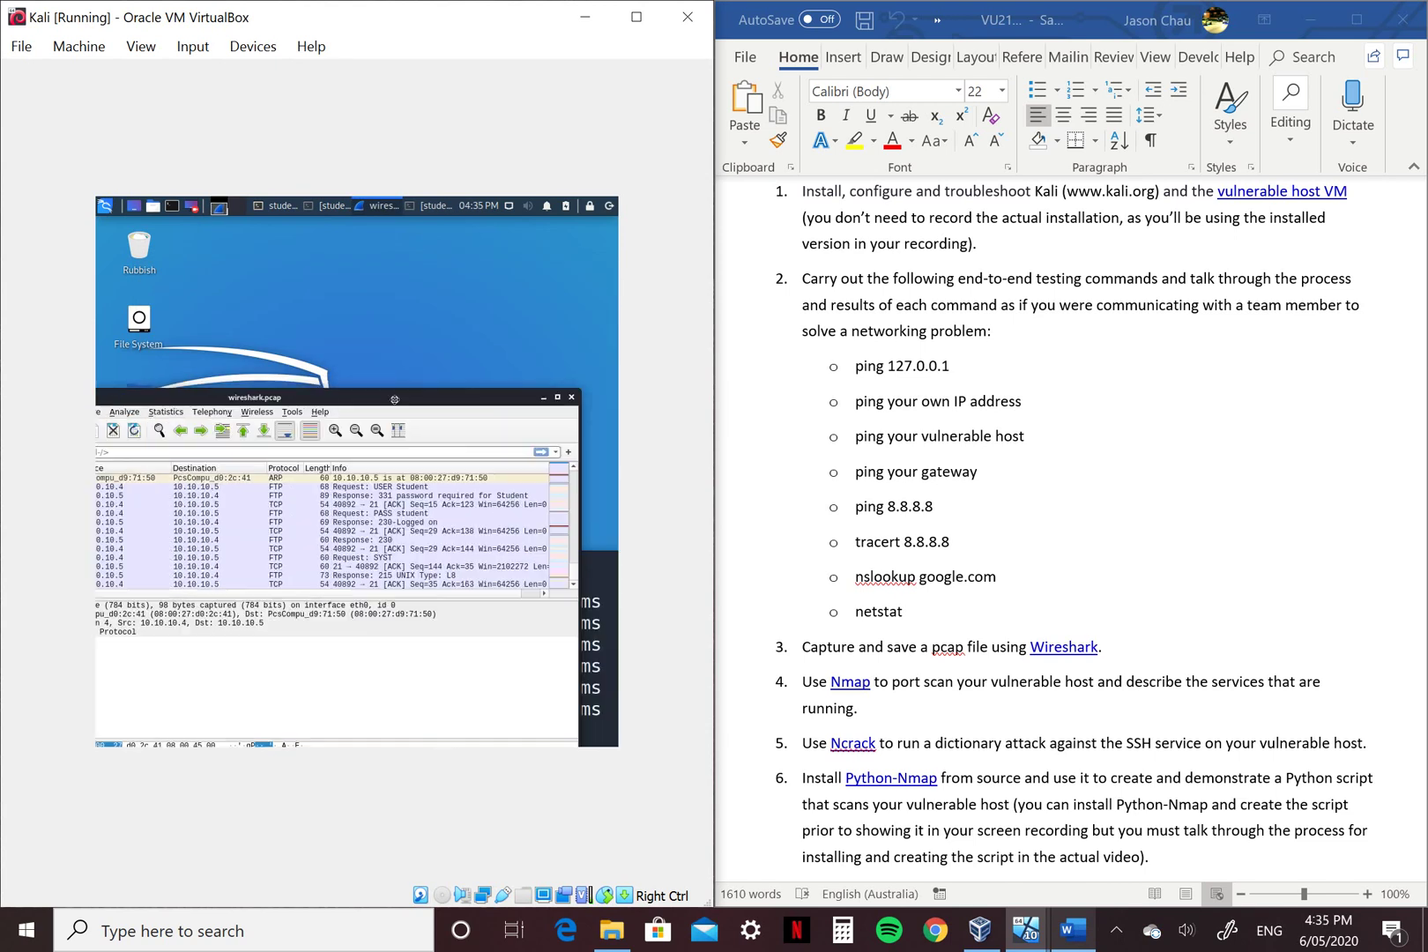
Step: Minimise Wireshark, check the Home folder for wireshark.pcap, then close File Manager
{"action": "left_click", "coordinate": [543, 397]}
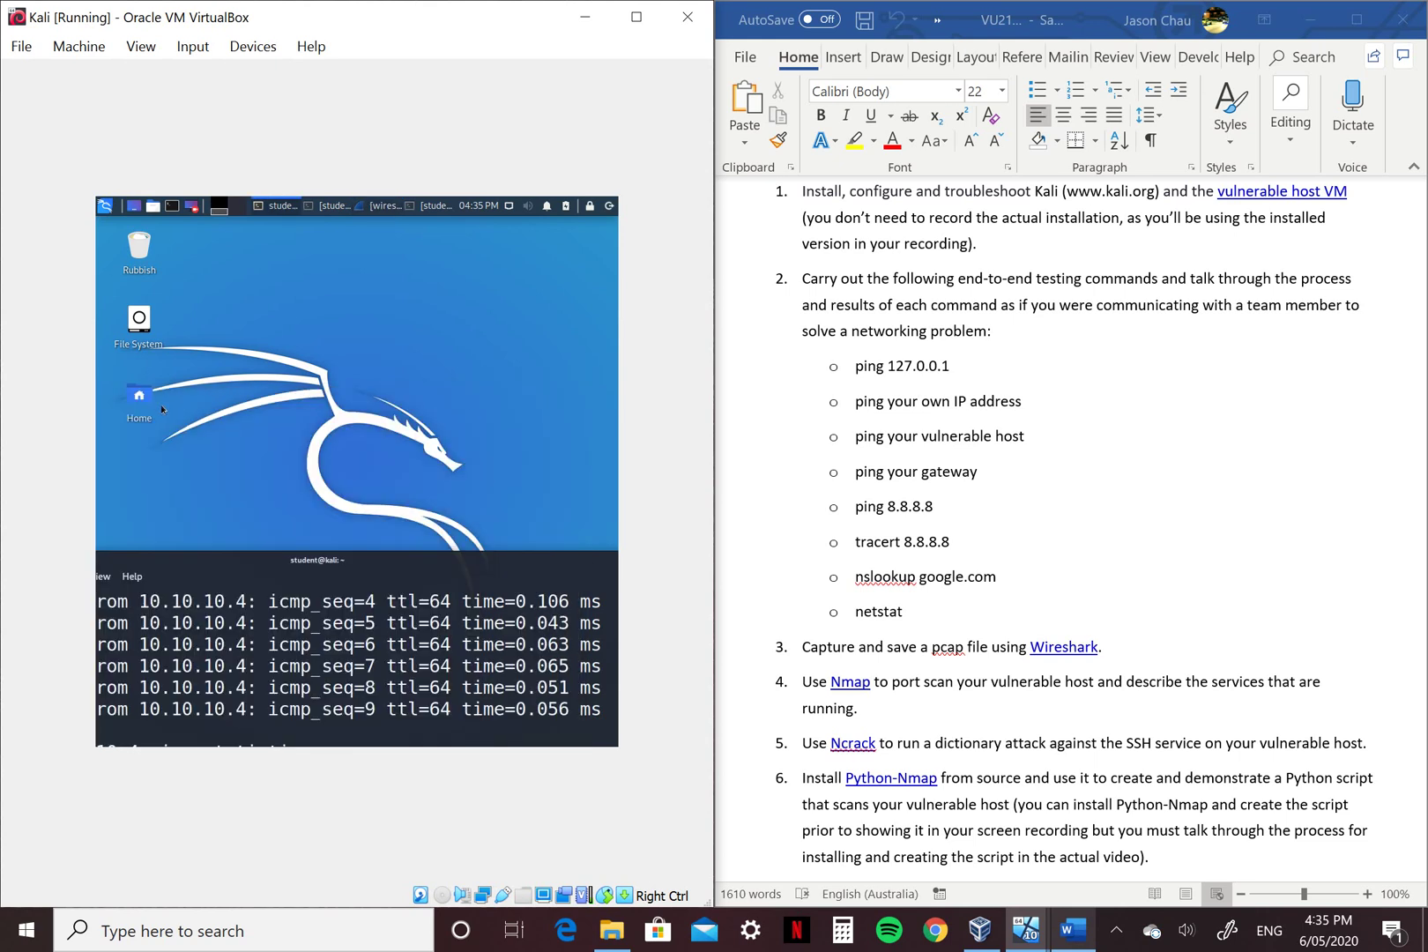
{"action": "double_click", "coordinate": [164, 398]}
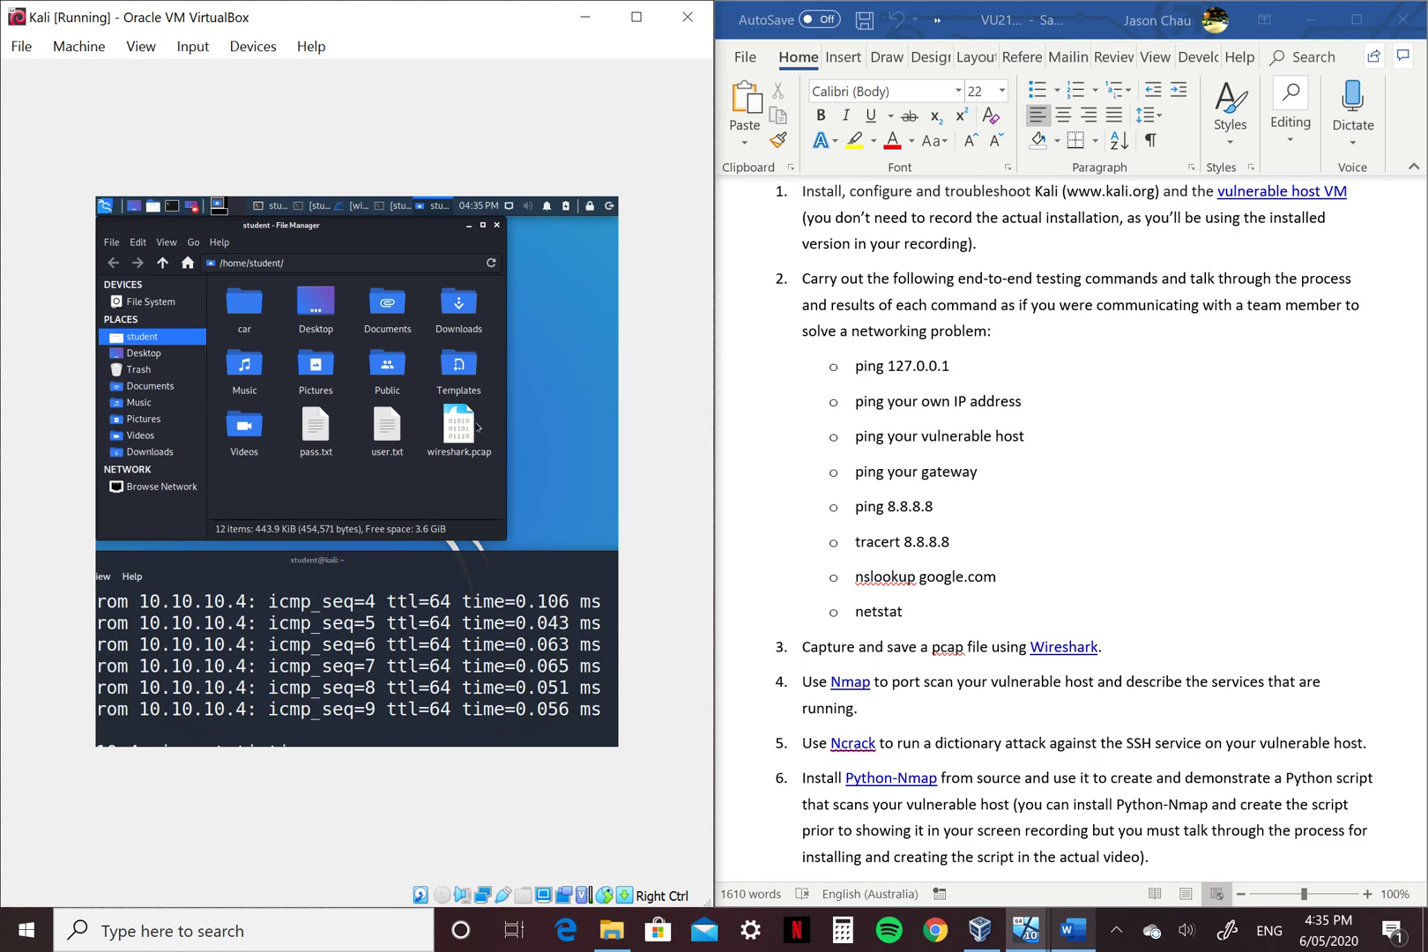
{"action": "left_click", "coordinate": [498, 225]}
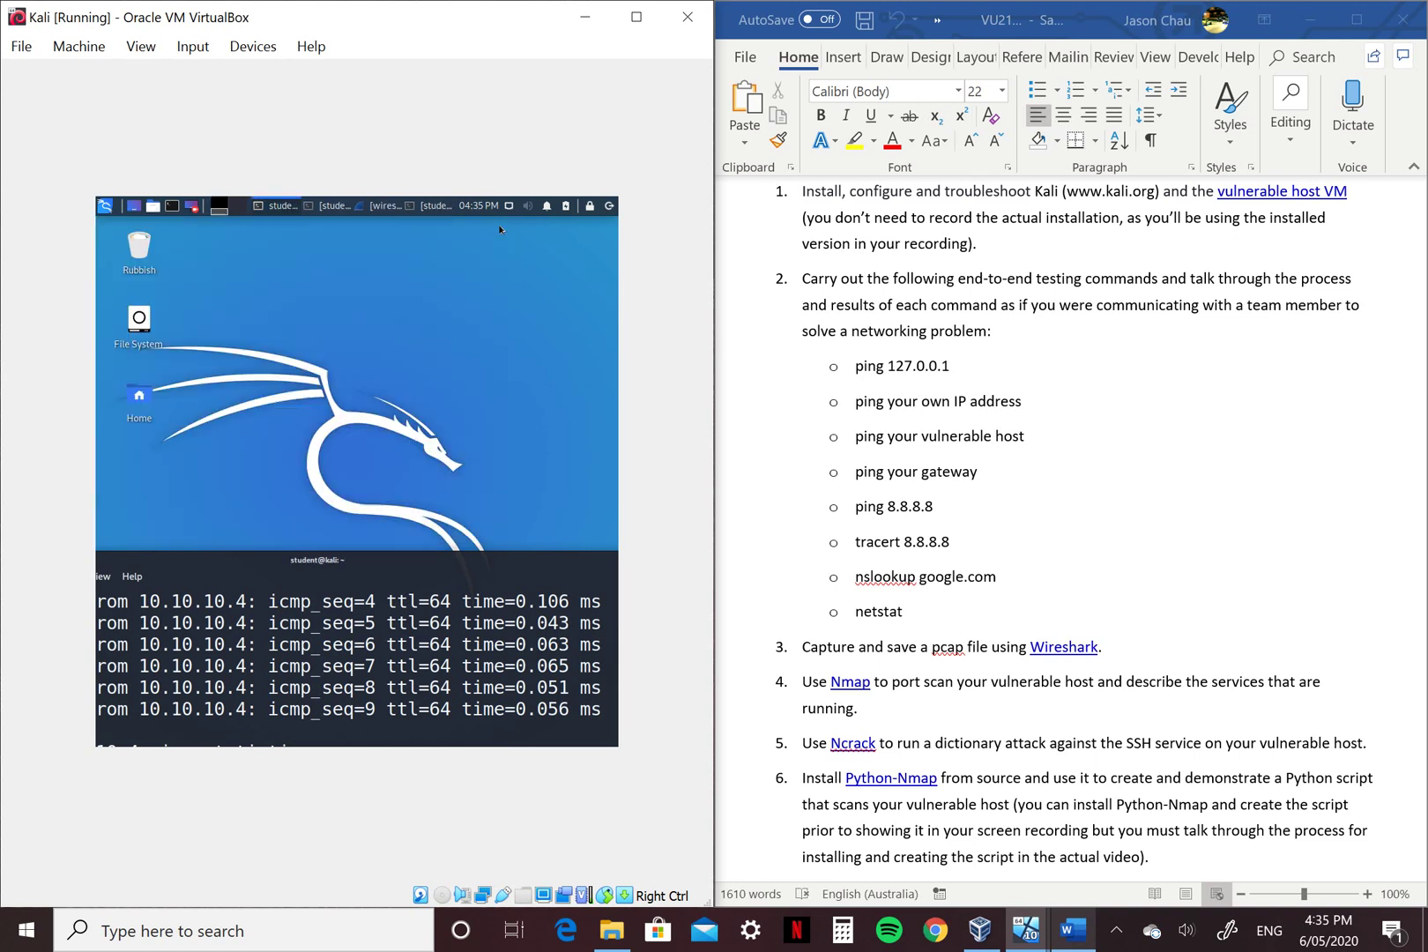